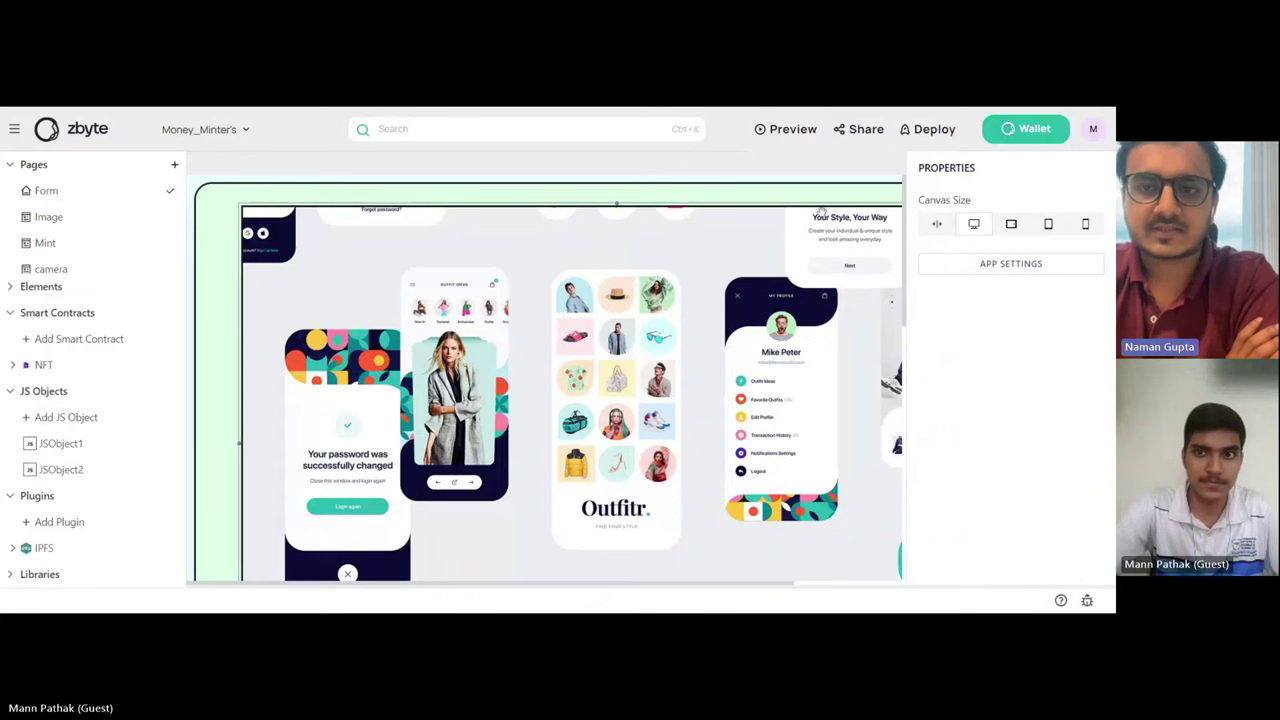
Run Money_Minter's as a live preview and scroll through the Form page's outfit mockups
click(782, 135)
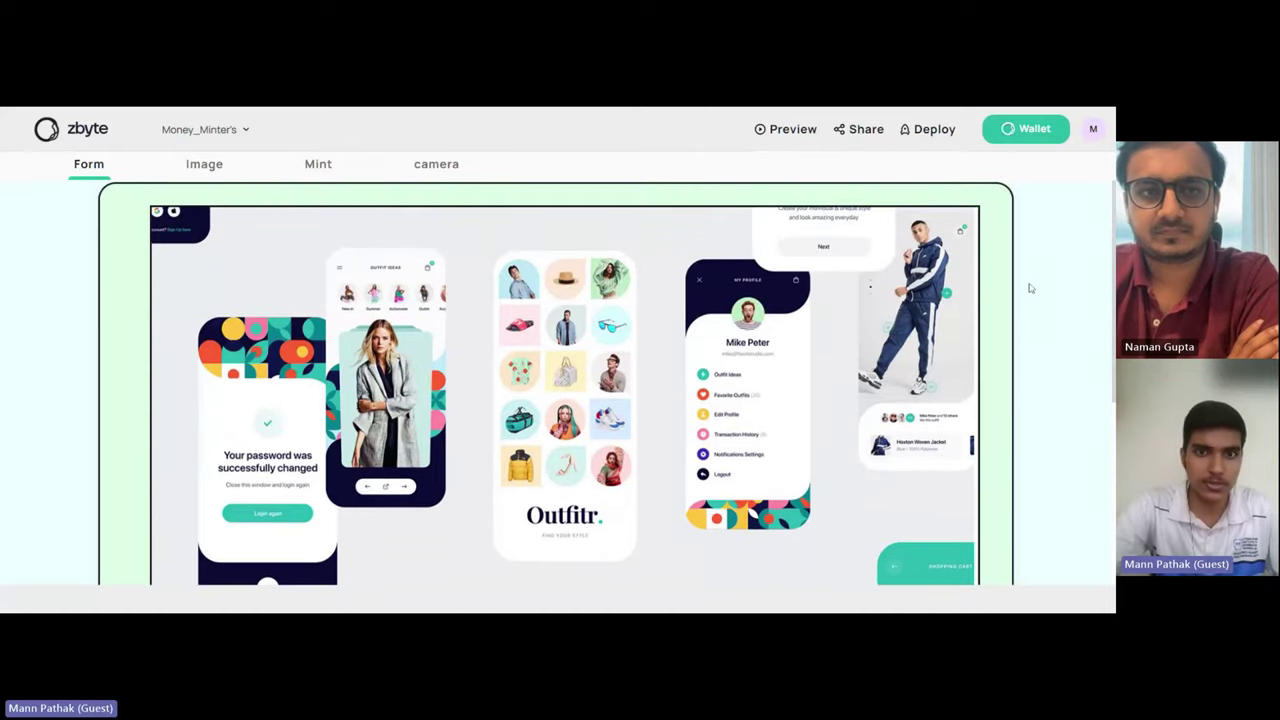
scroll(555, 383, down, 1)
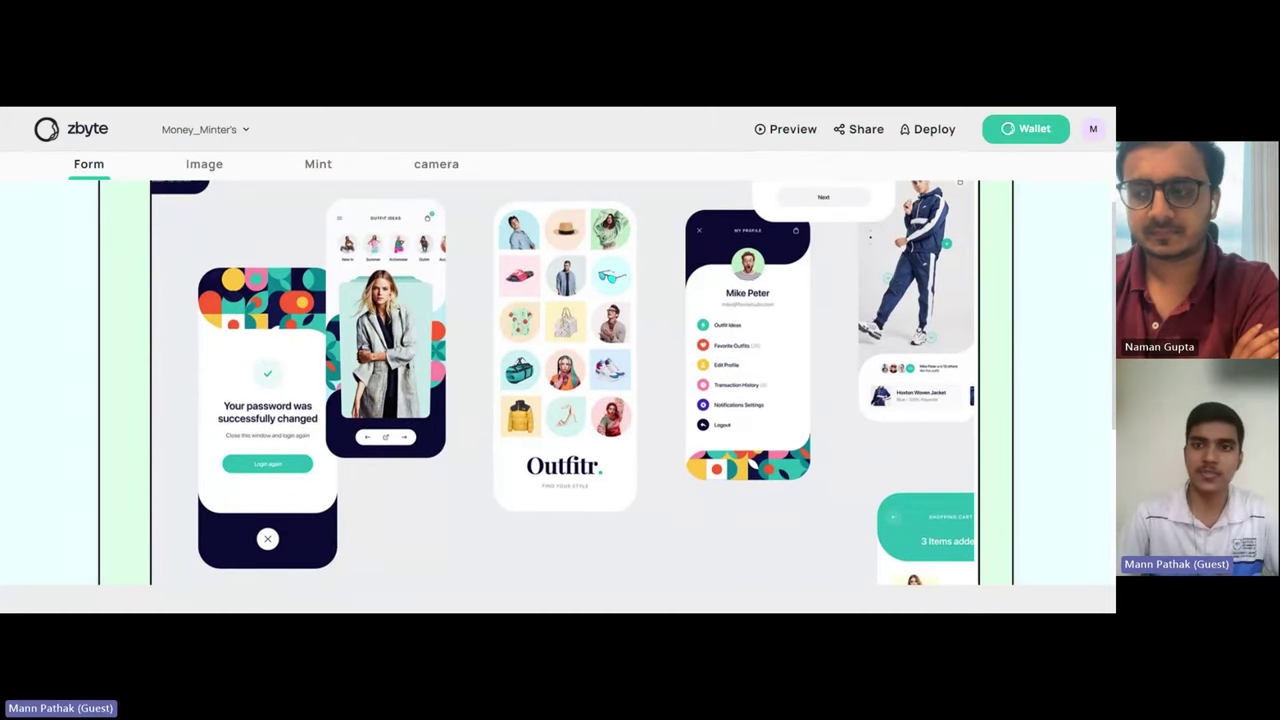
scroll(555, 383, down, 2)
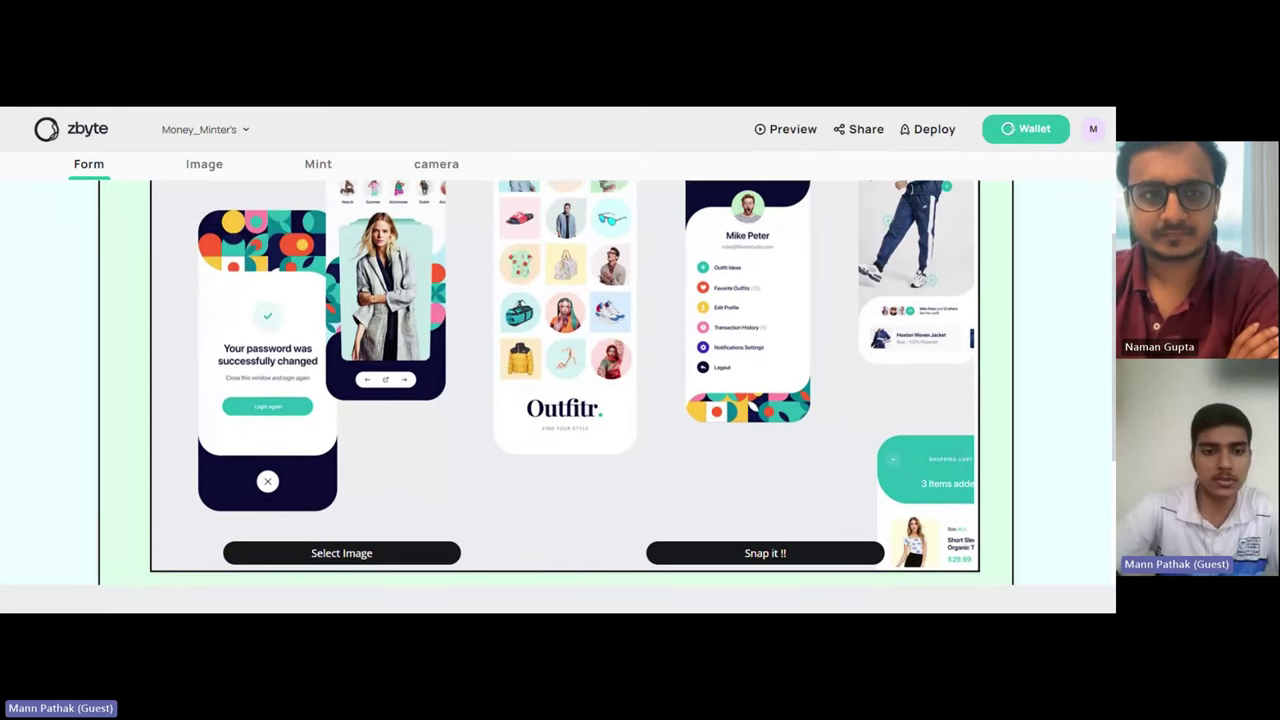
scroll(555, 383, up, 1)
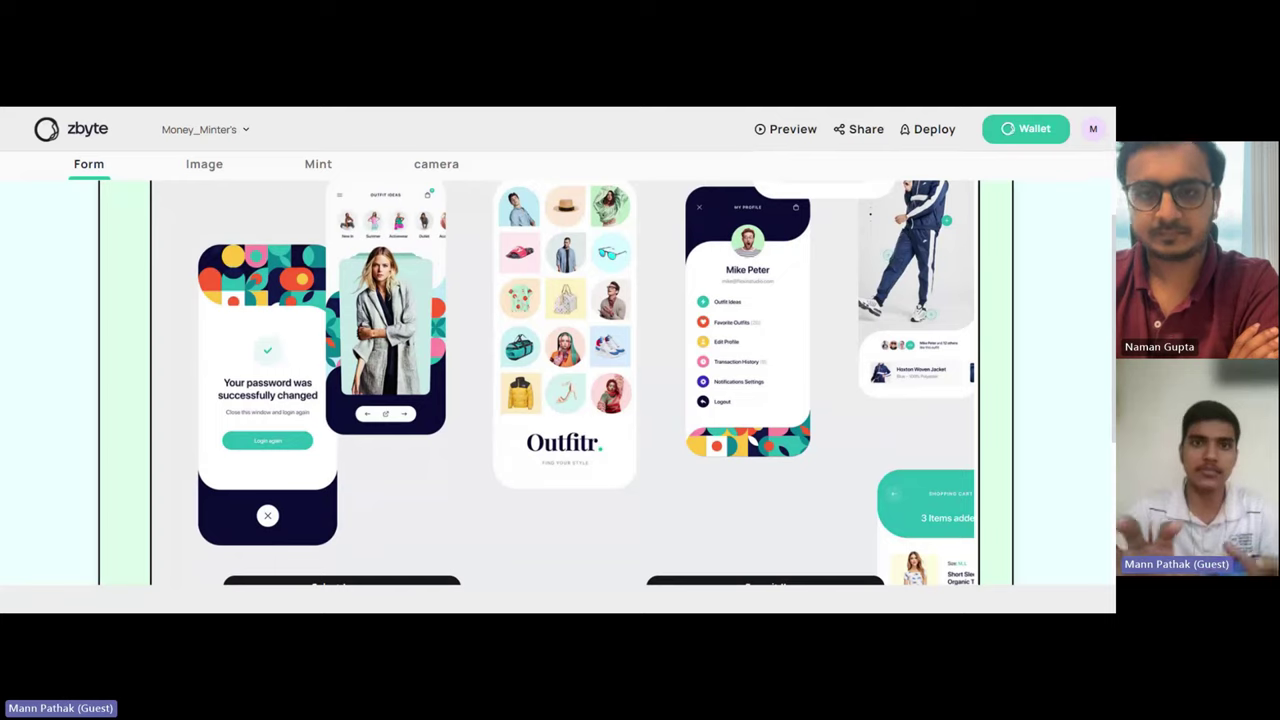
scroll(555, 383, down, 2)
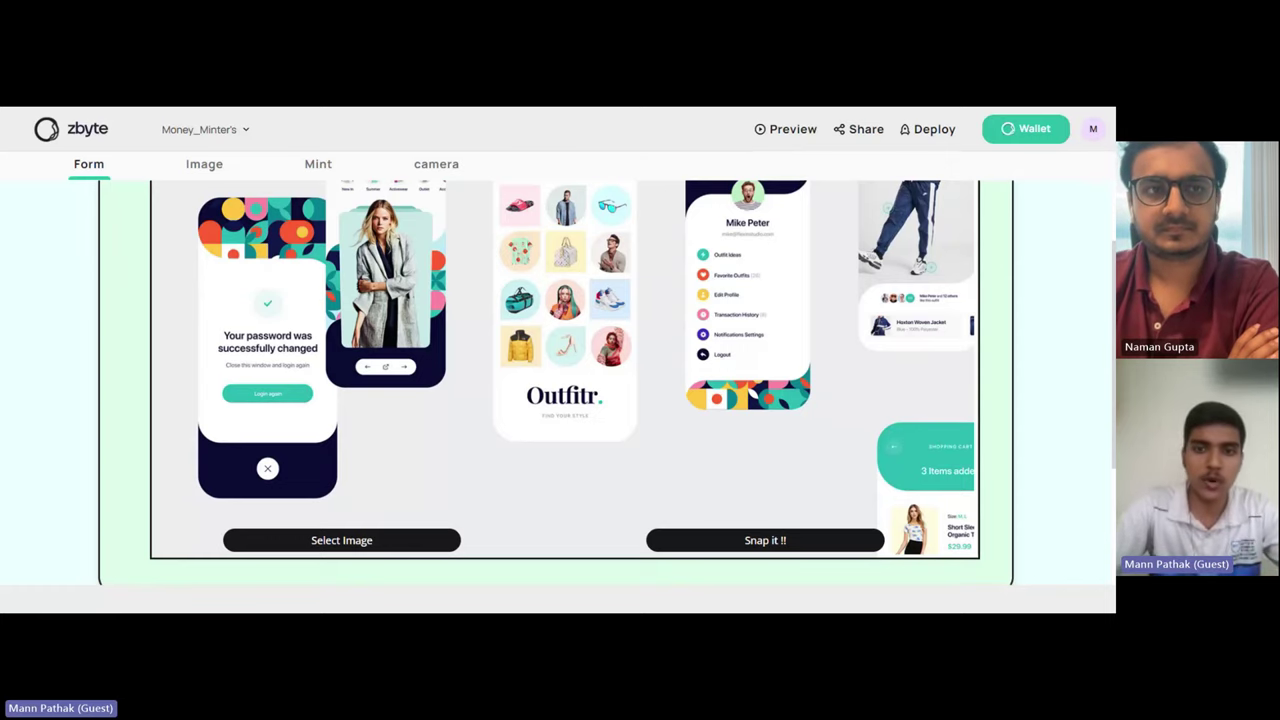
scroll(565, 383, up, 1)
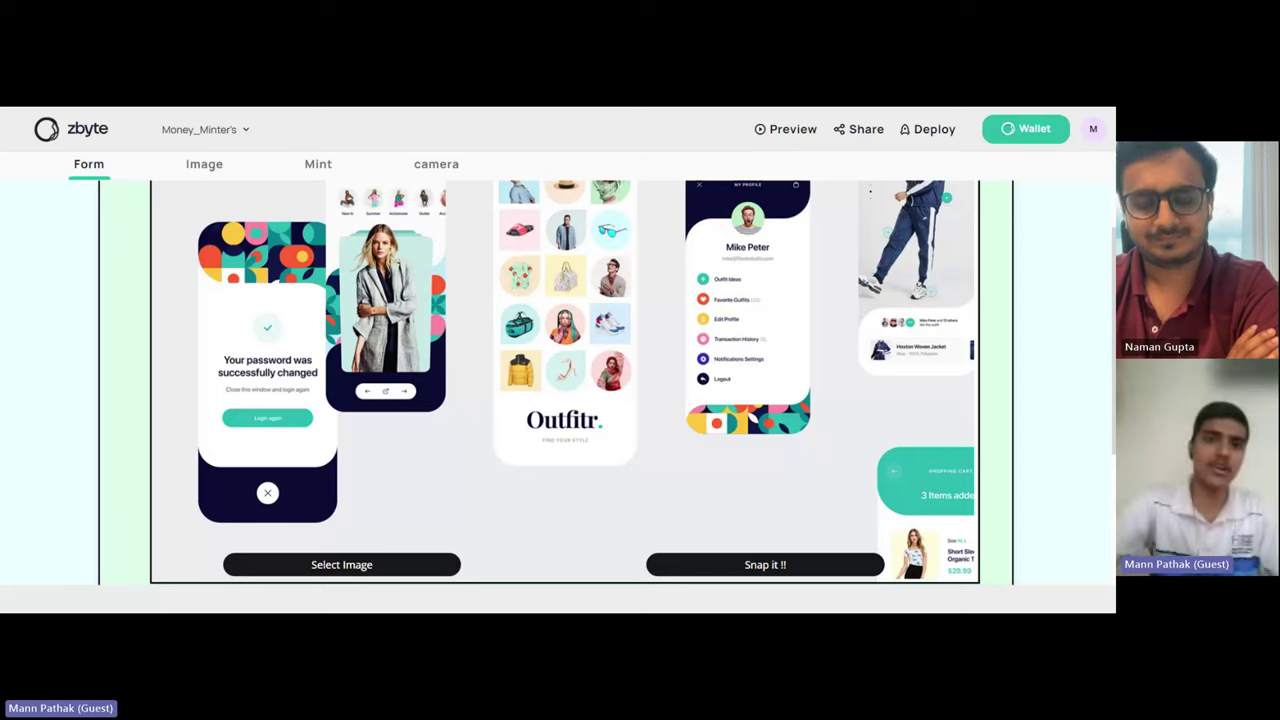
Go to the 'Select Your OutFit' image page via Select Image
scroll(1043, 279, down, 2)
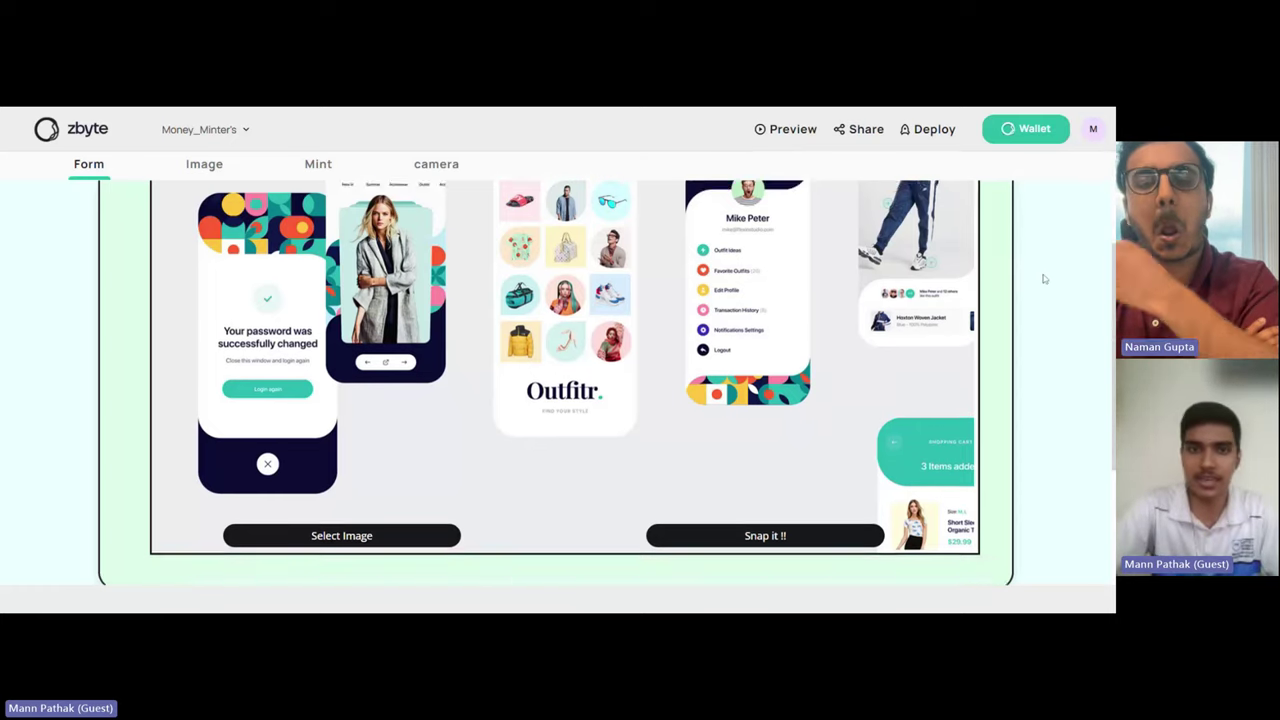
scroll(1043, 279, up, 1)
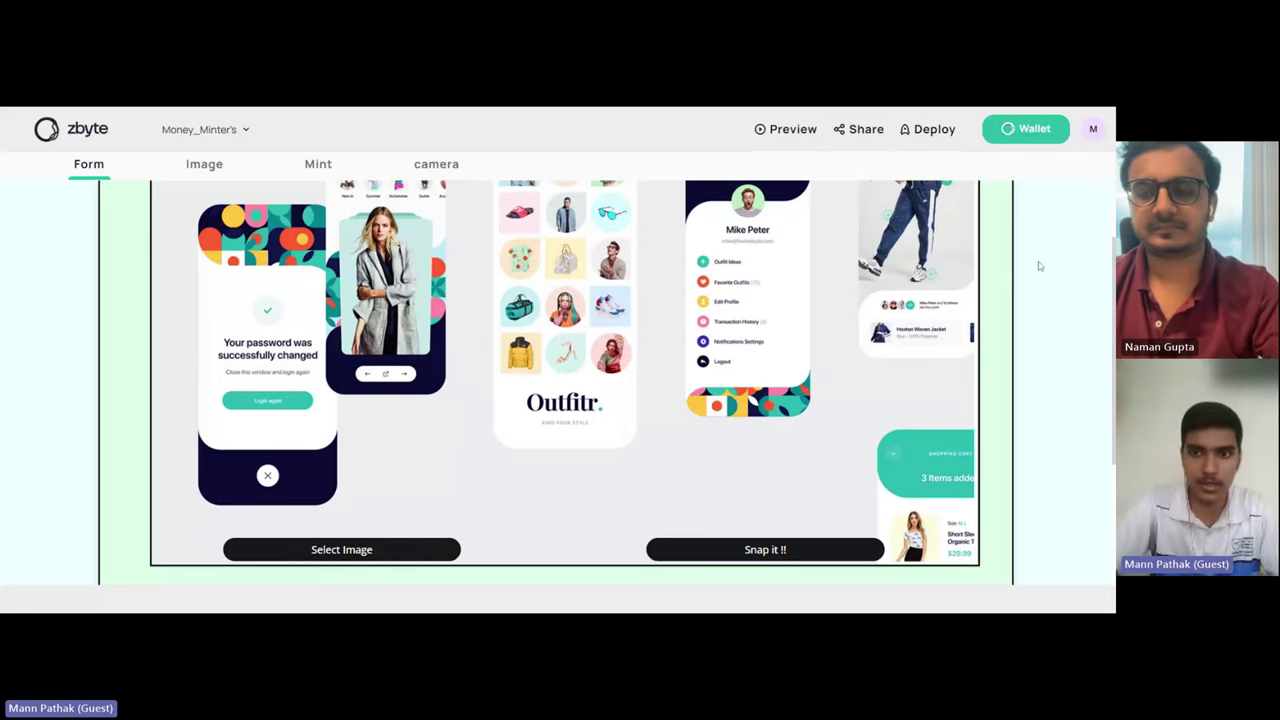
scroll(1040, 266, up, 2)
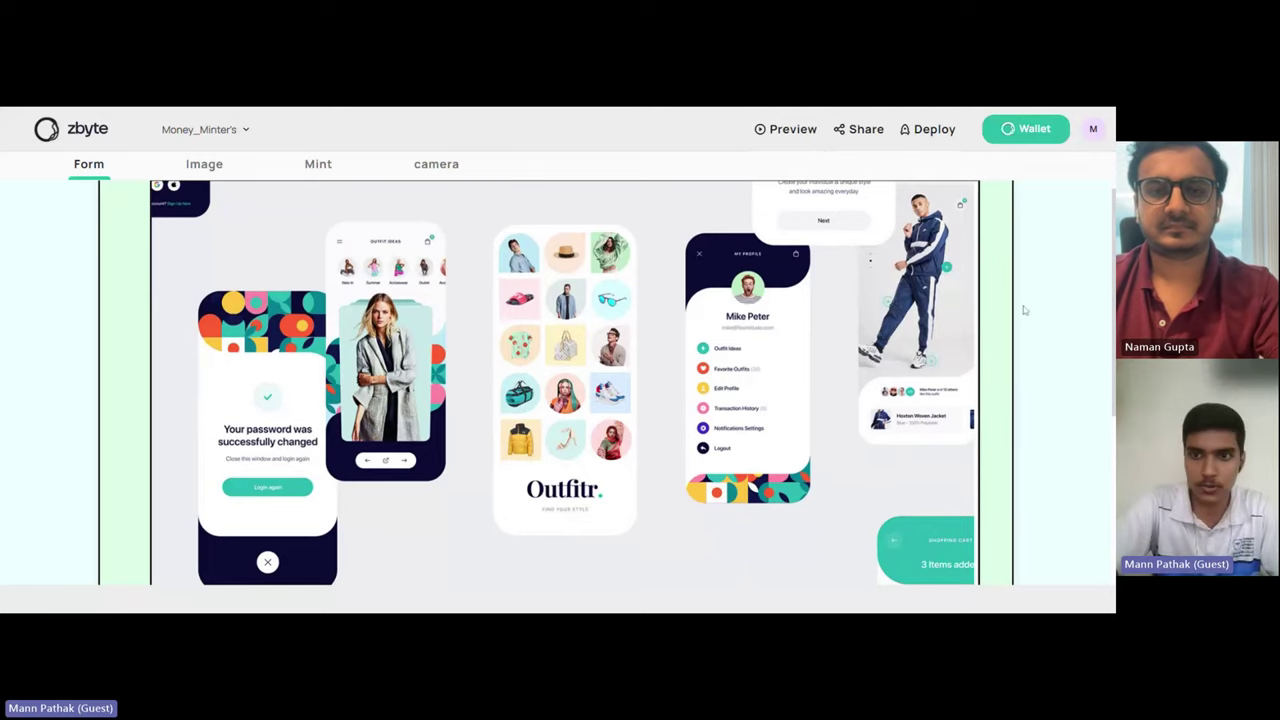
scroll(1024, 311, down, 1)
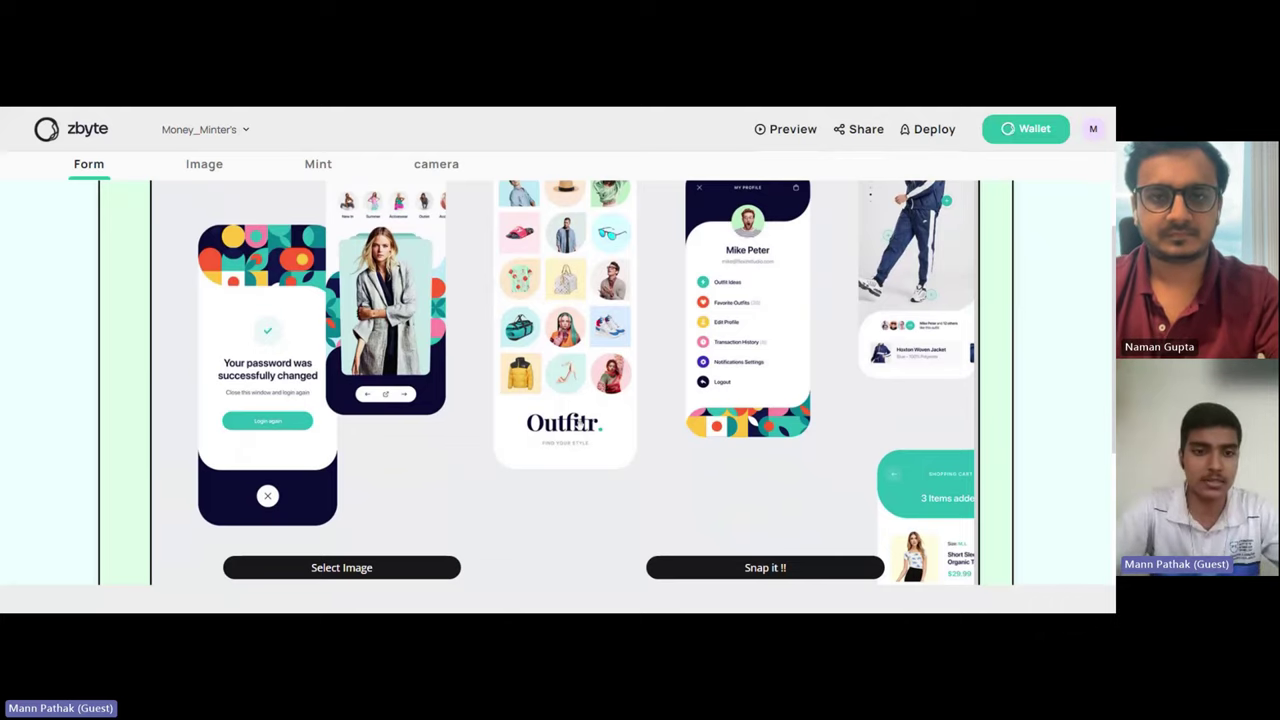
scroll(580, 422, down, 1)
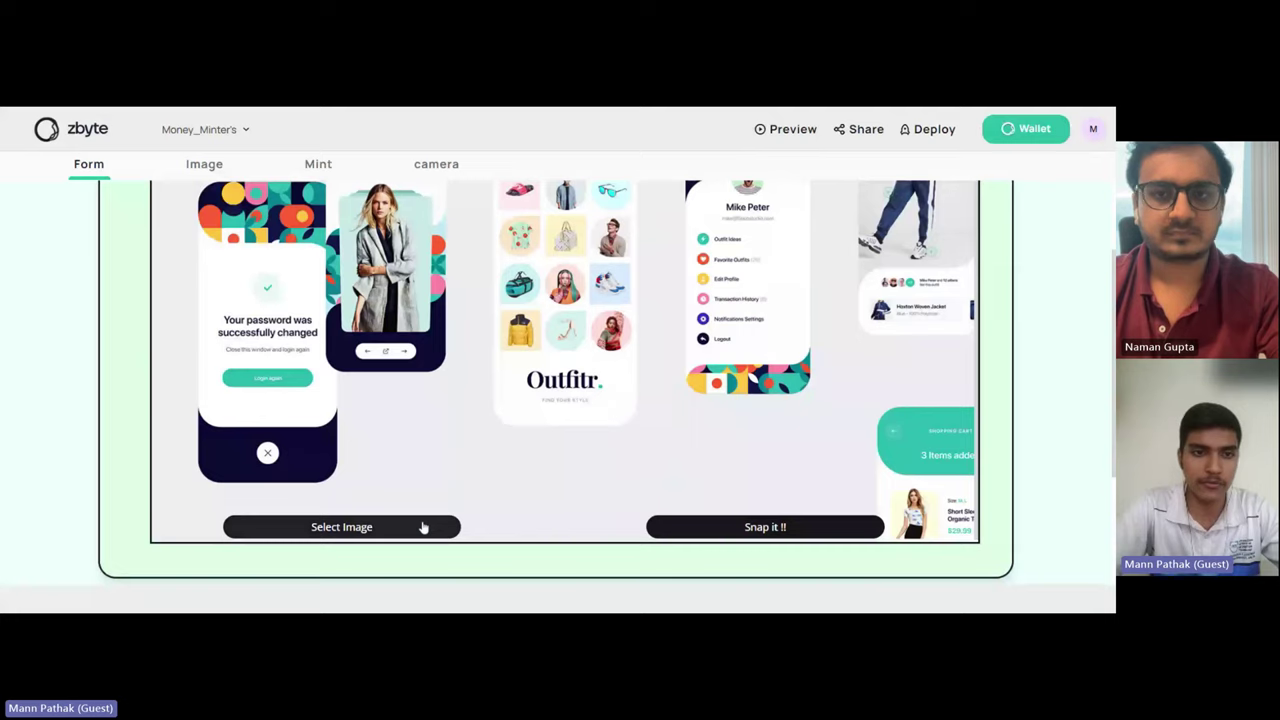
click(343, 530)
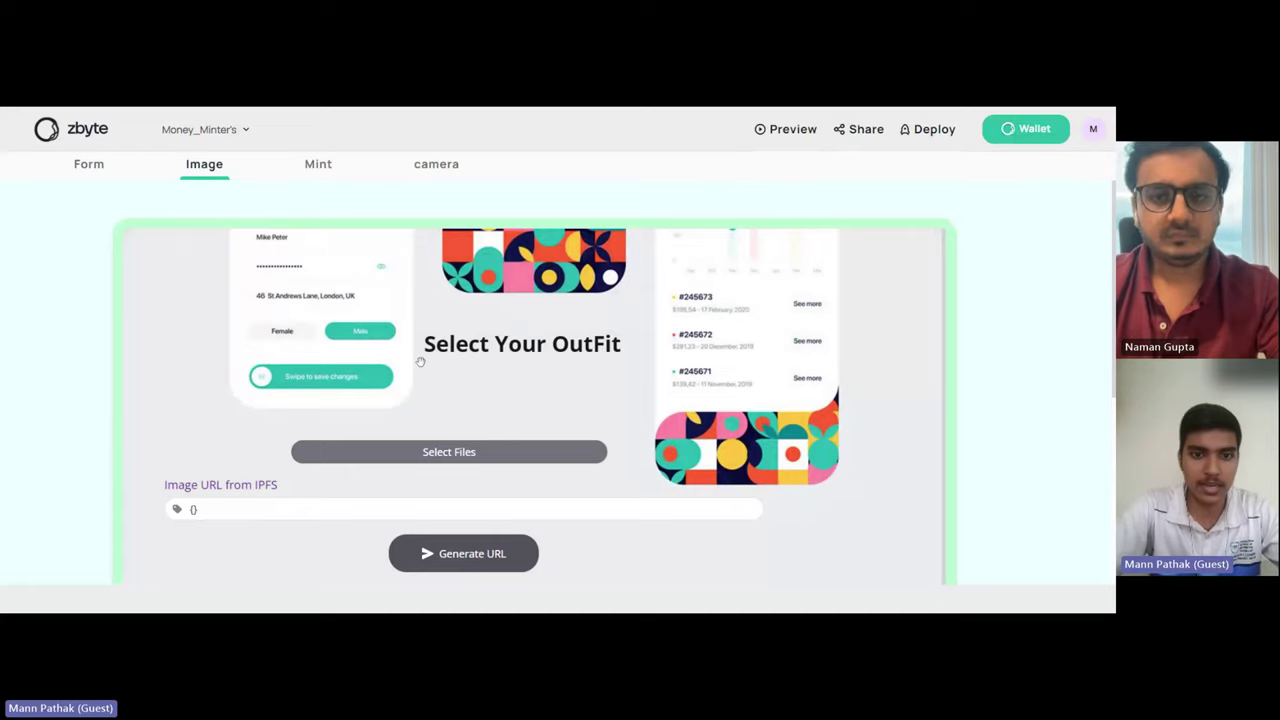
Upload Photo.jpg to IPFS, generate its image URL, and attempt to mint it
scroll(492, 414, down, 1)
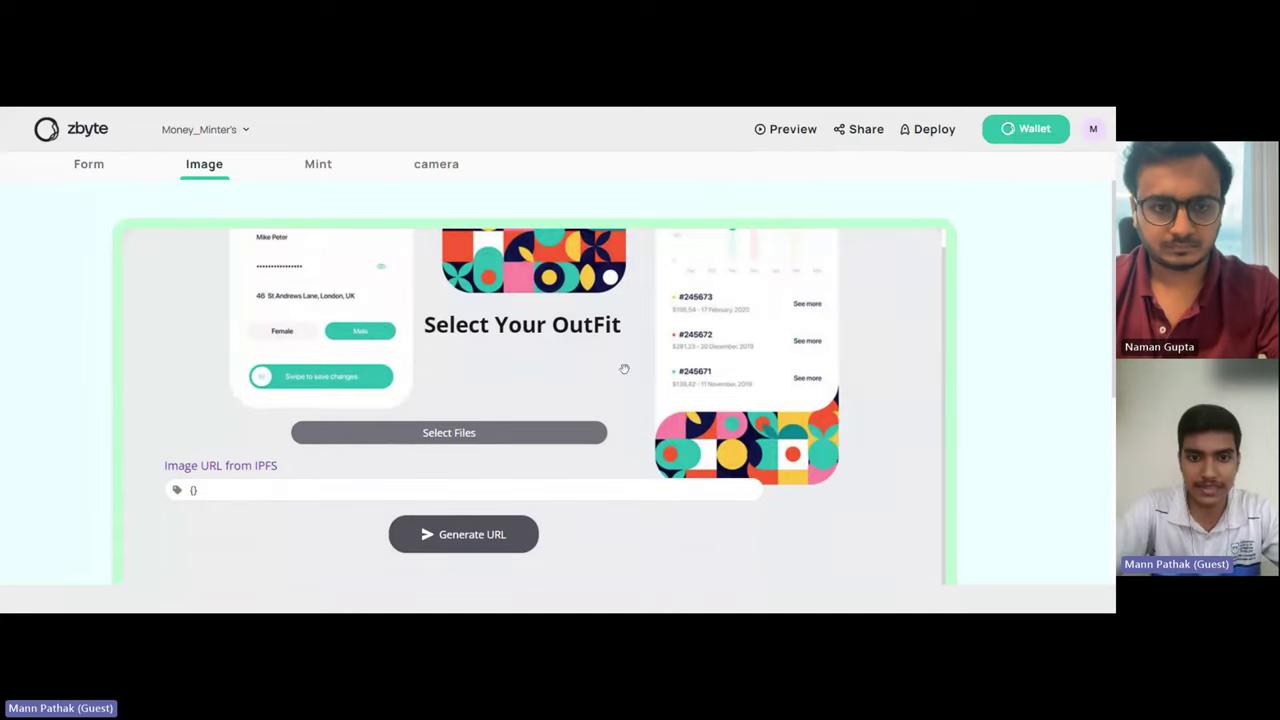
scroll(609, 394, down, 1)
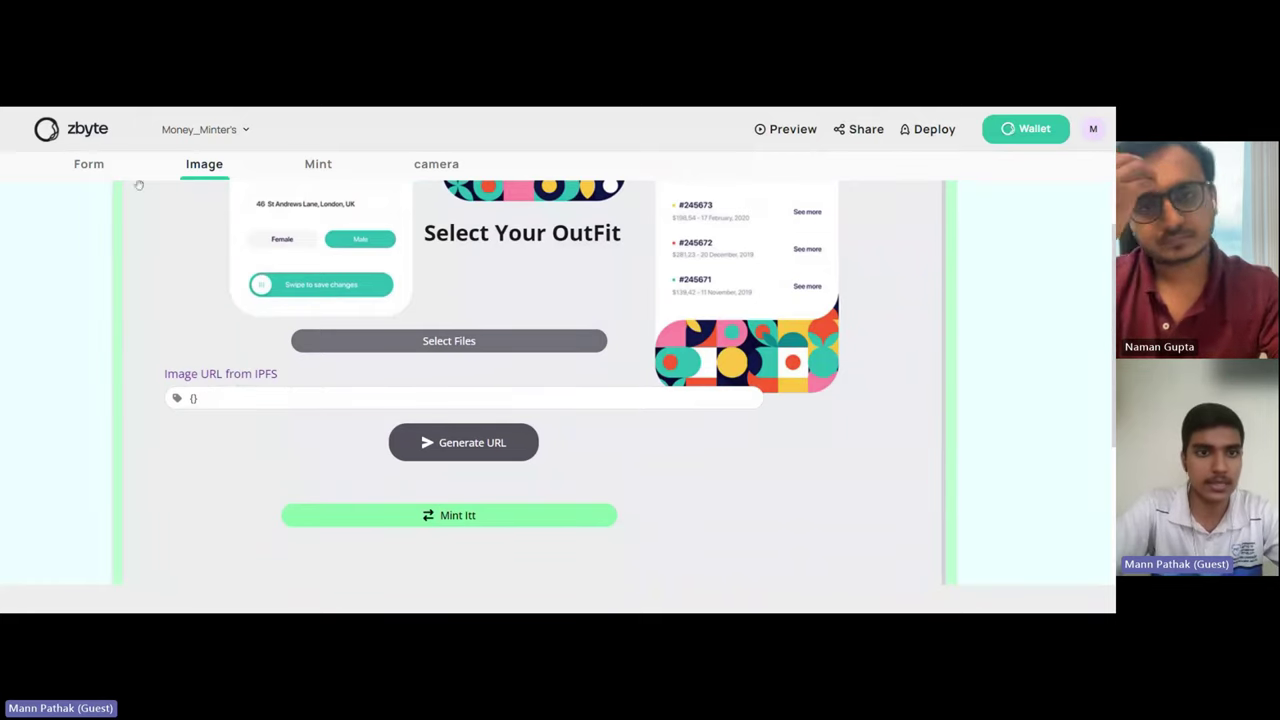
click(497, 342)
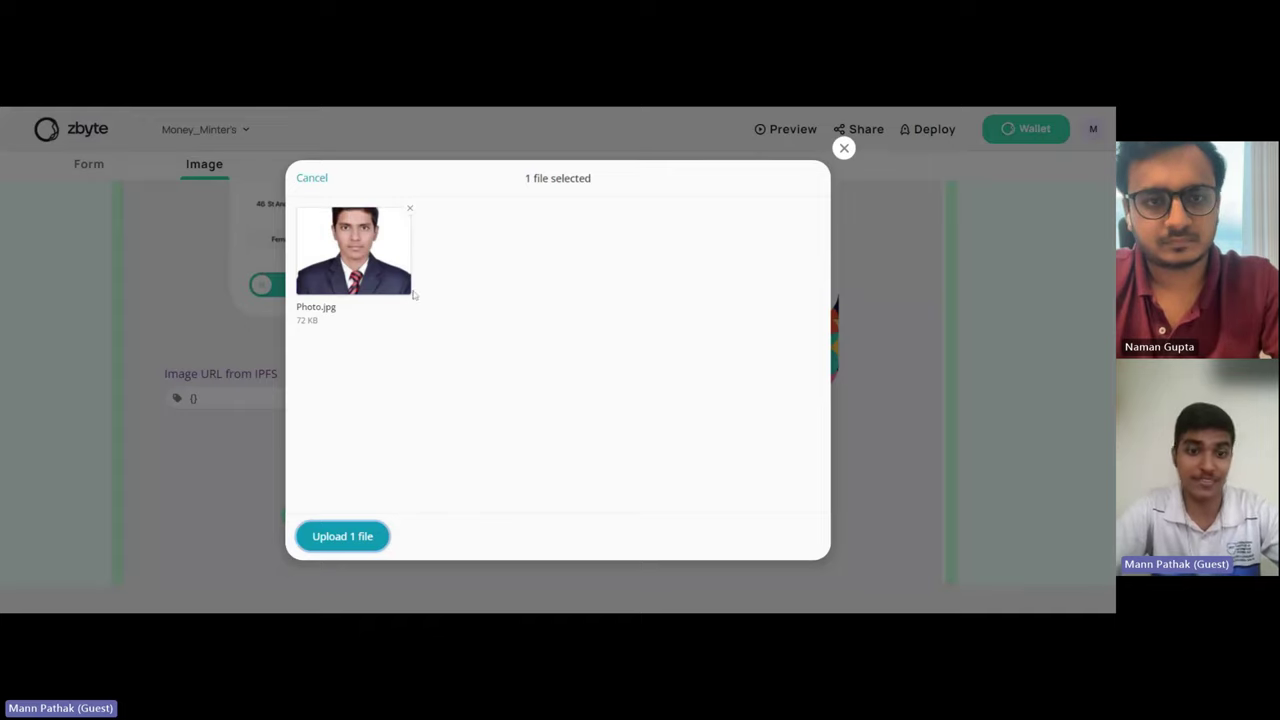
click(373, 537)
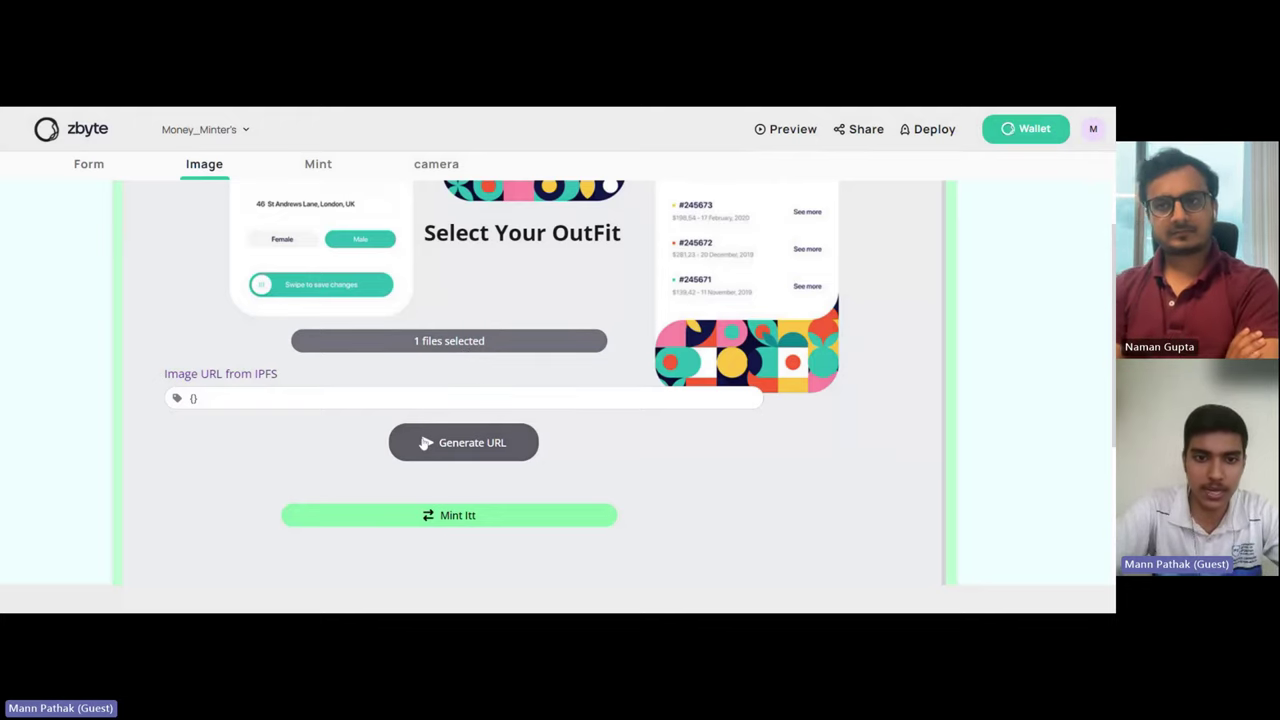
click(425, 443)
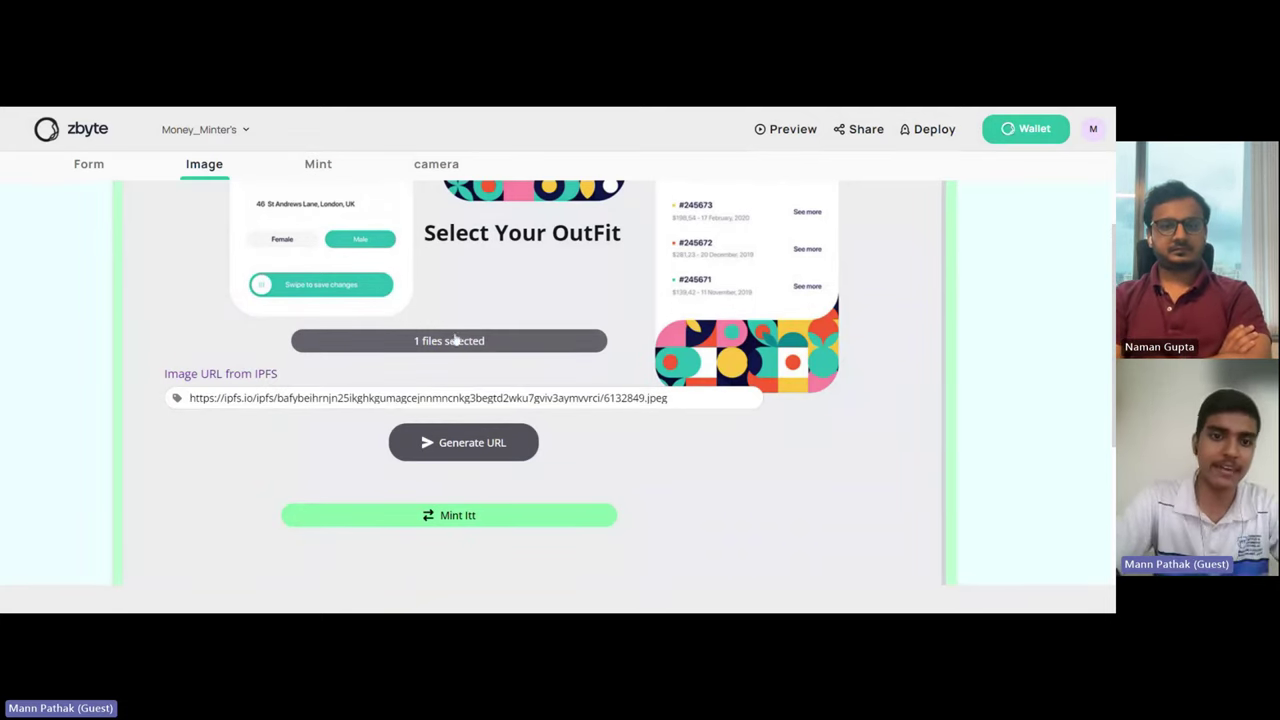
click(473, 517)
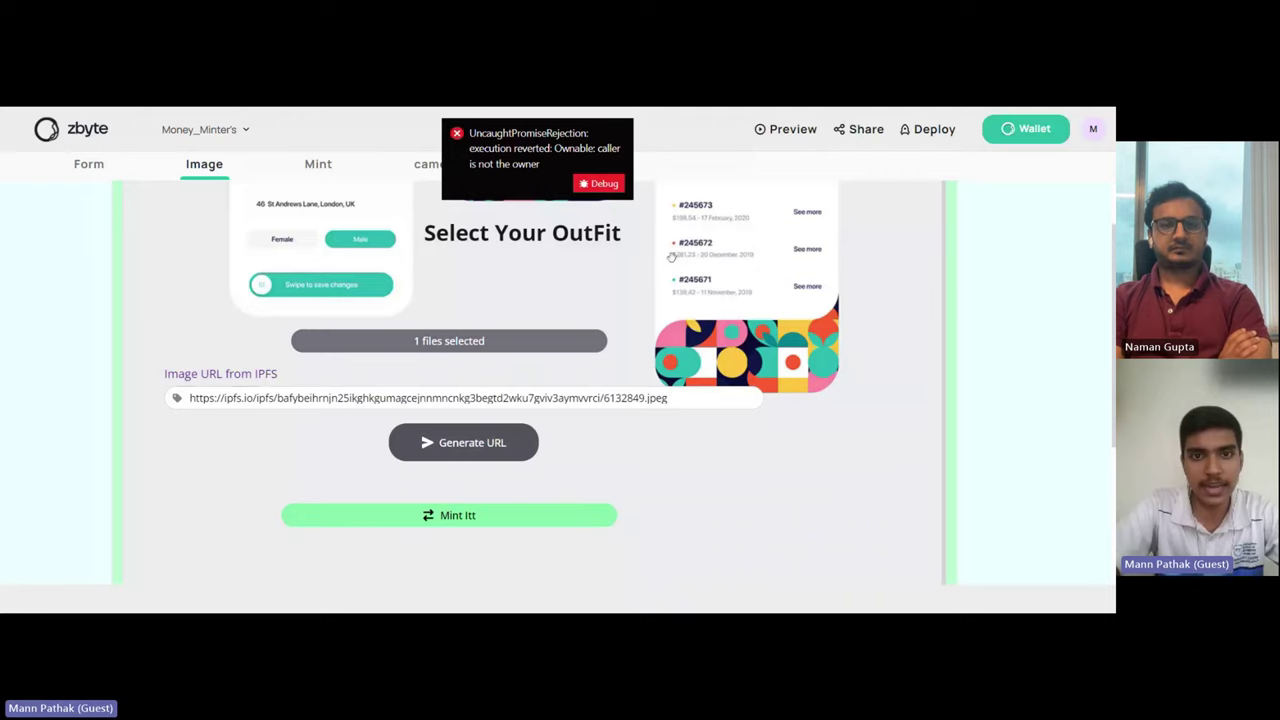
Inspect the 'Ownable: caller is not the owner' error in the Errors panel, then switch to the Mint page
click(600, 184)
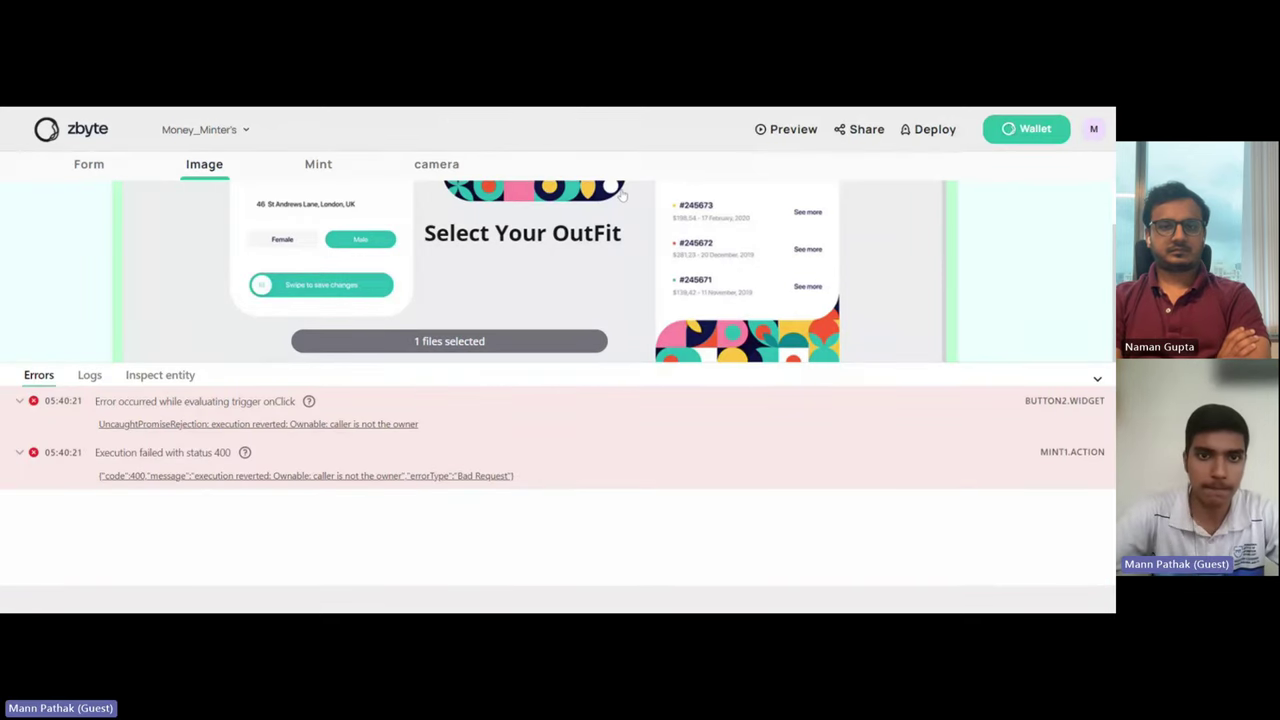
scroll(609, 301, up, 1)
scroll(606, 300, up, 1)
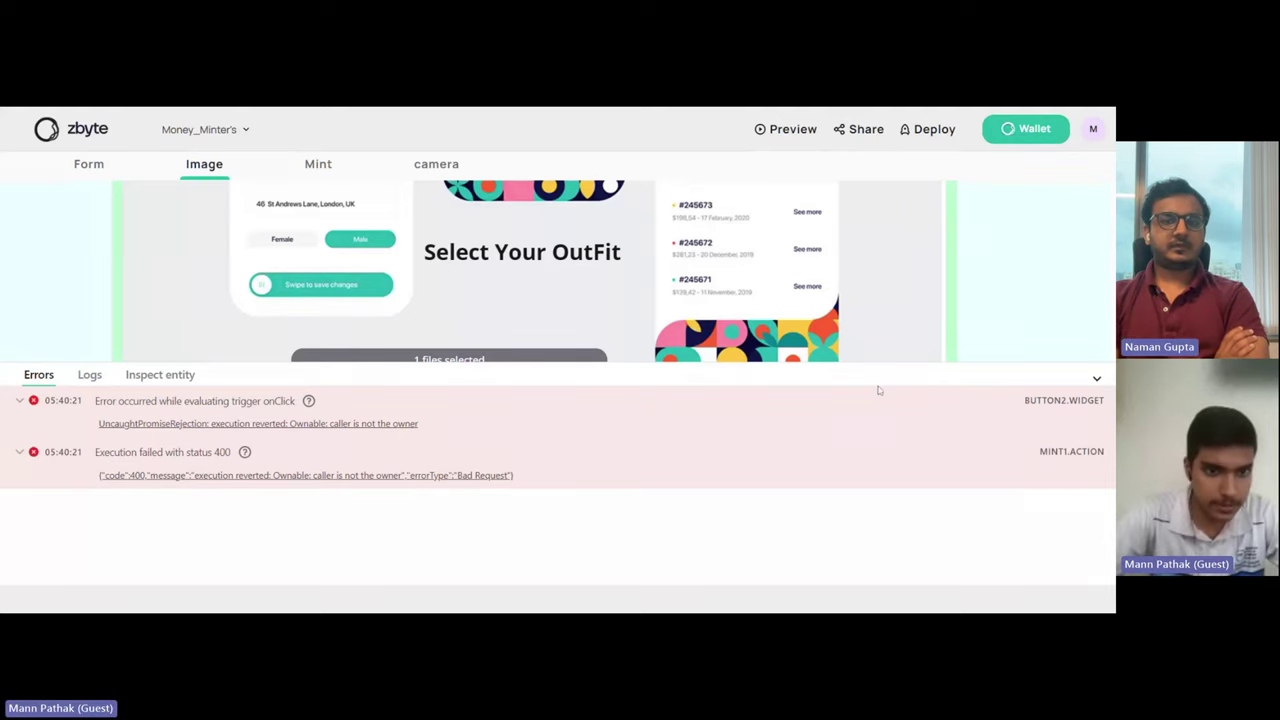
click(1097, 382)
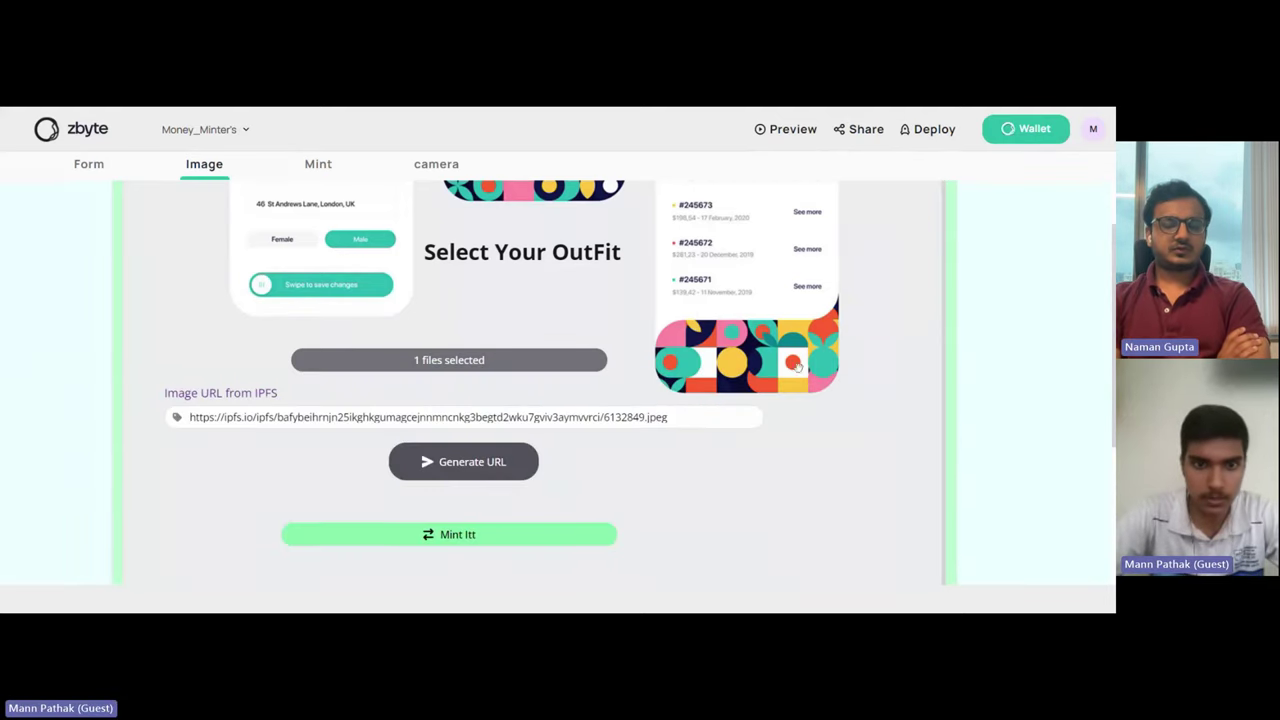
scroll(709, 380, up, 3)
scroll(709, 380, down, 1)
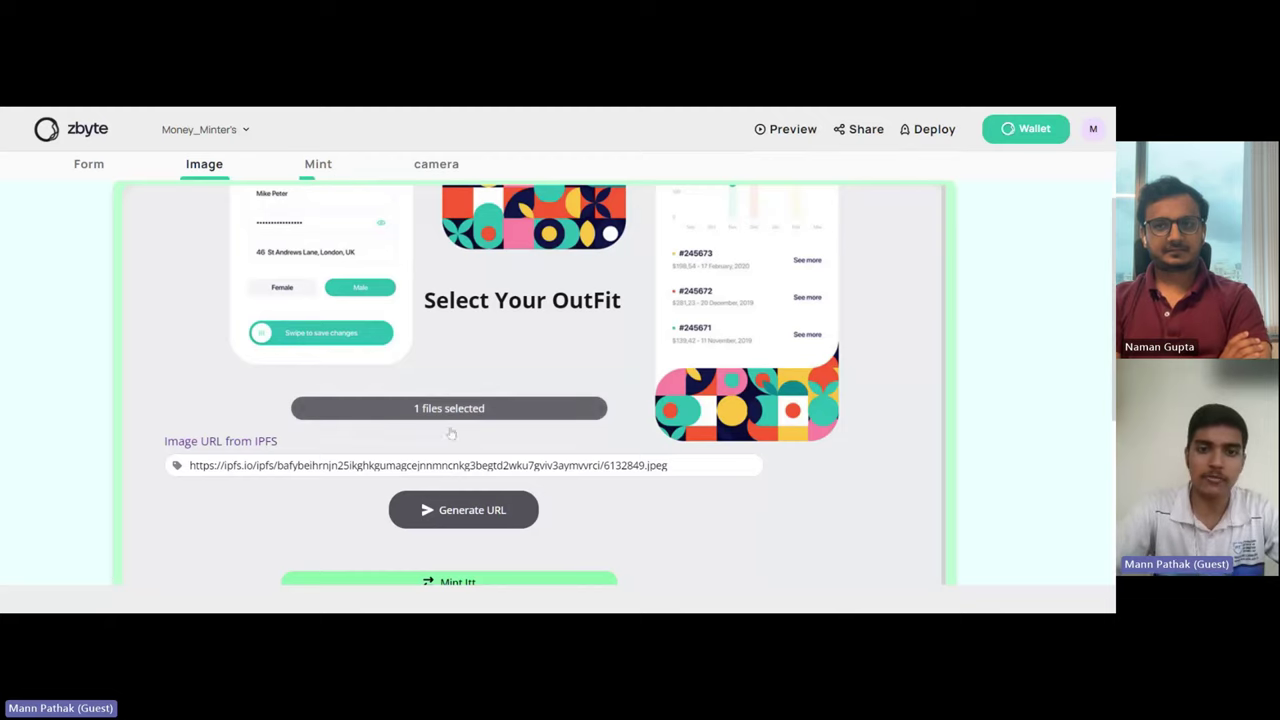
click(312, 165)
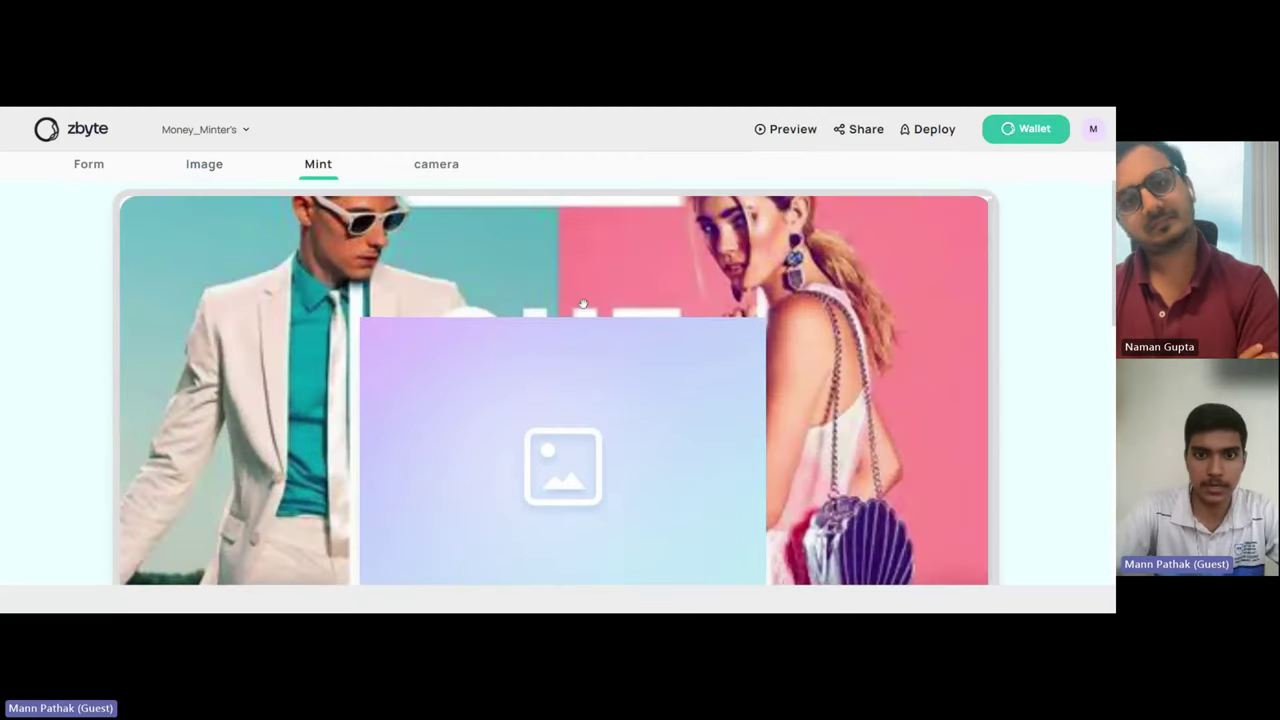
Look over the Mint page, then return to the Form page with Select Image and Snap it !! actions
scroll(581, 300, down, 3)
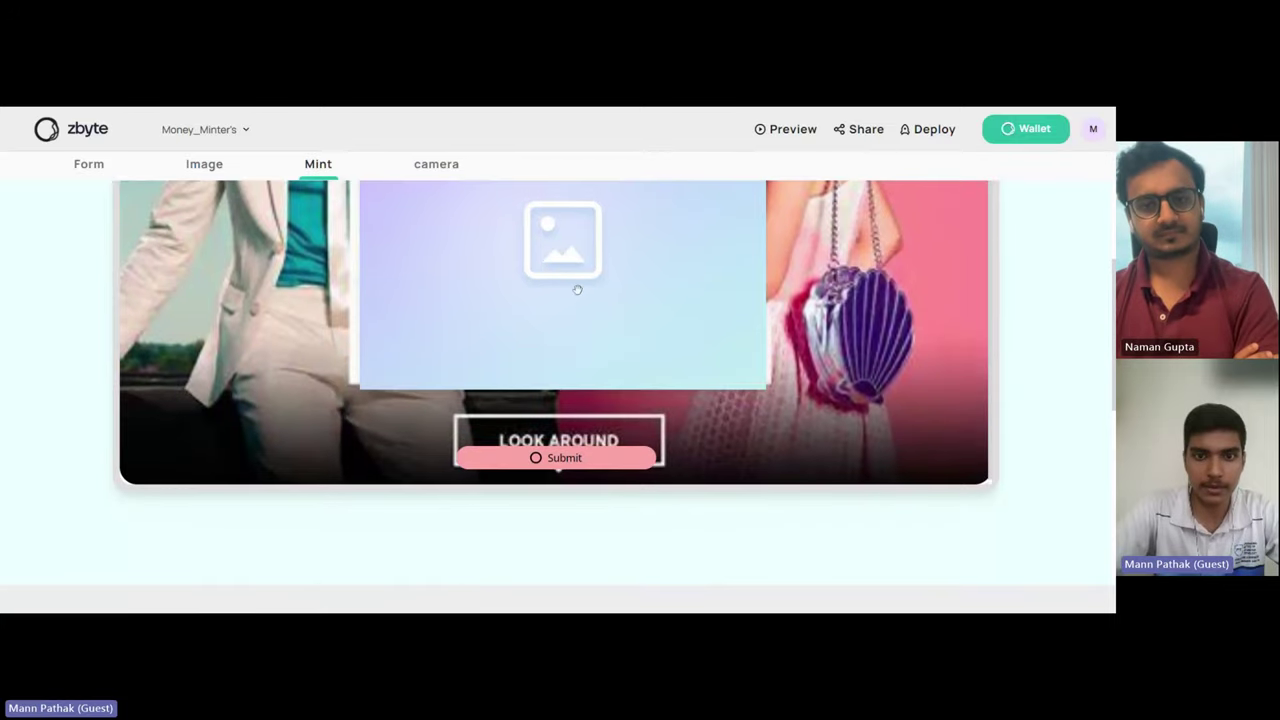
scroll(577, 290, up, 2)
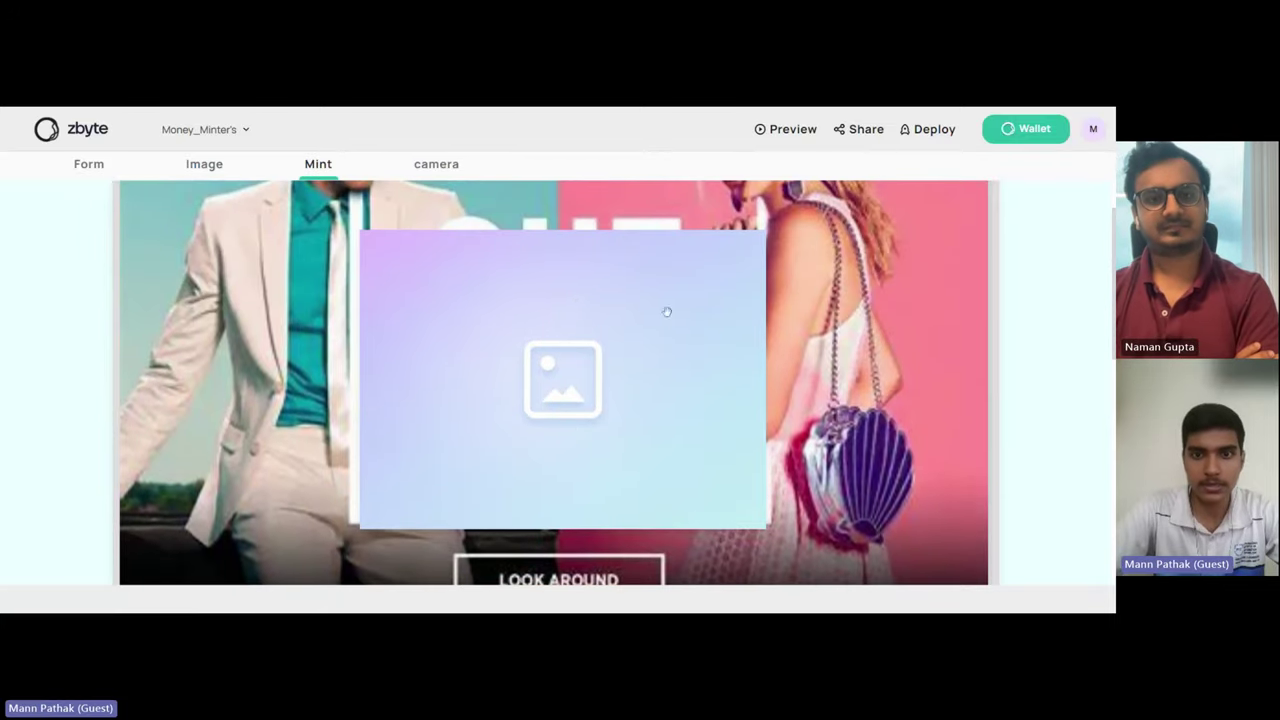
scroll(613, 370, up, 2)
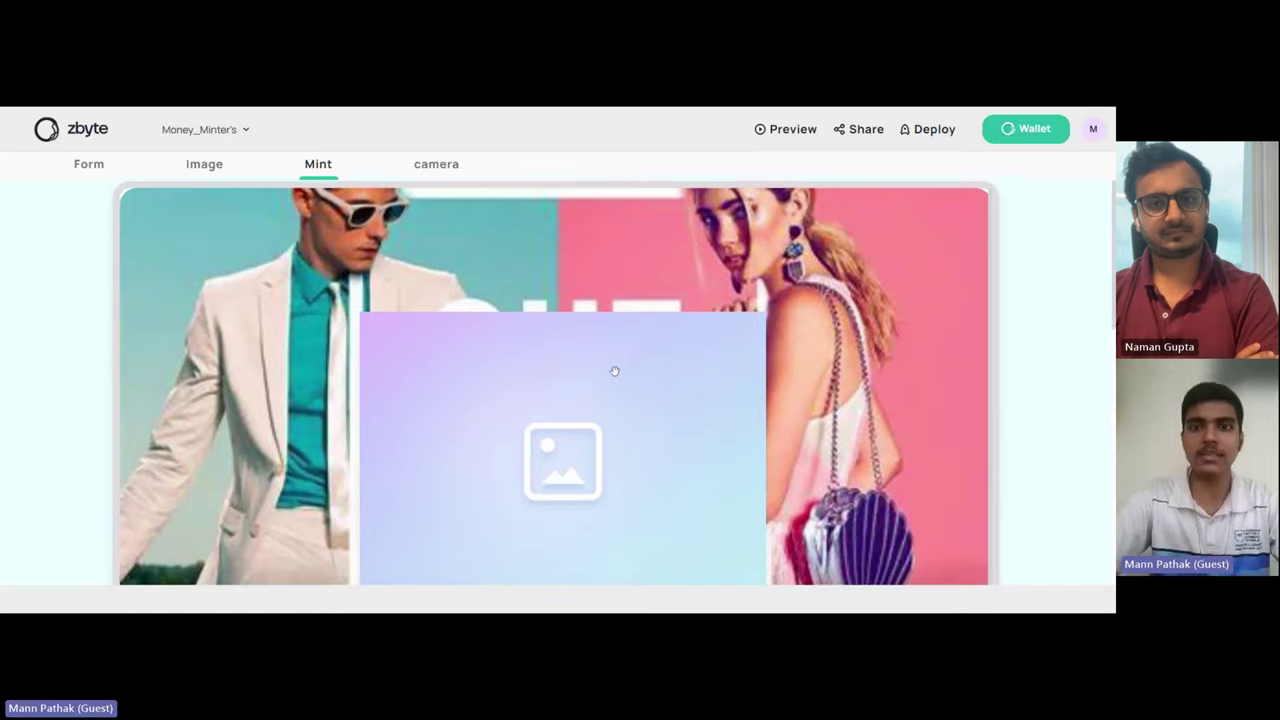
scroll(615, 371, down, 1)
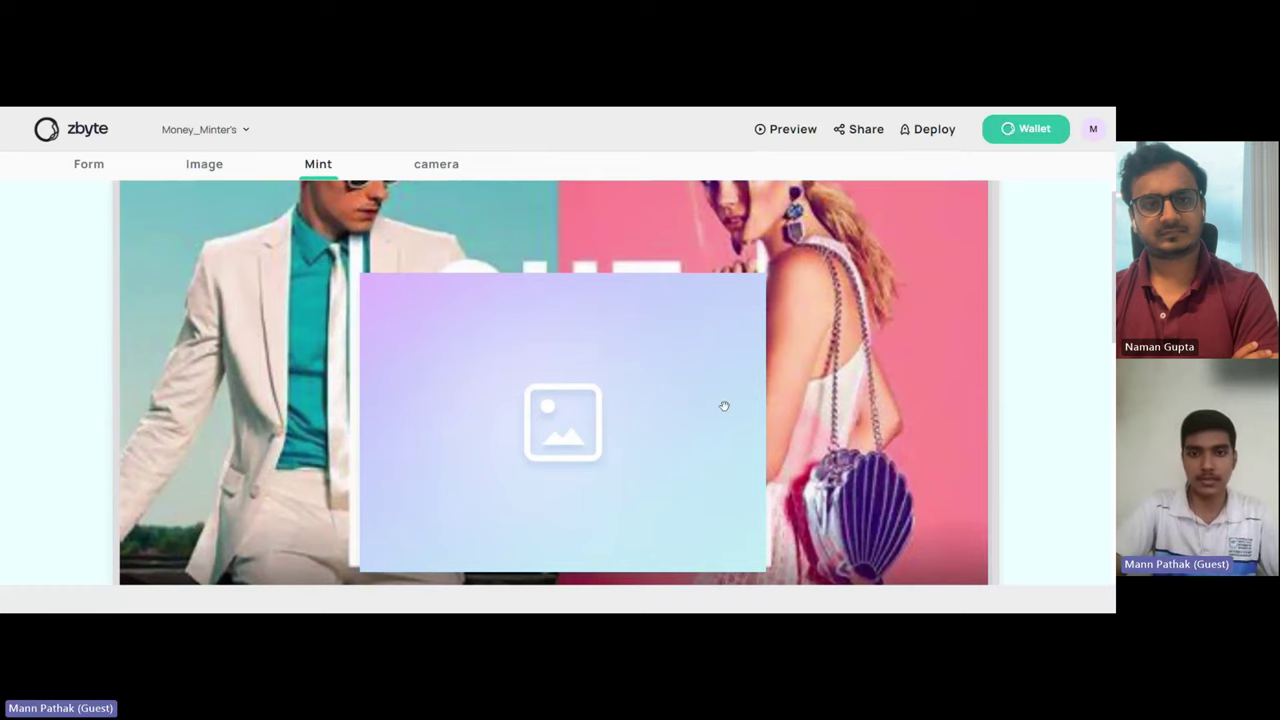
scroll(724, 406, down, 1)
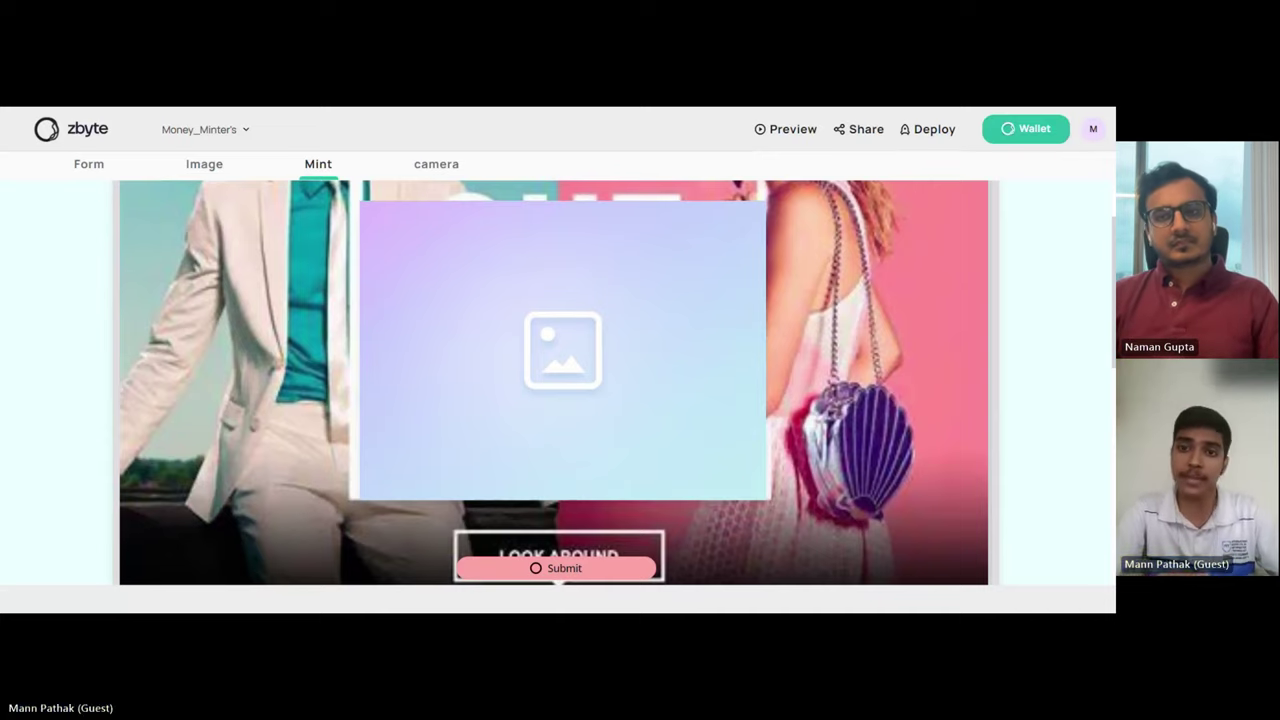
scroll(667, 366, down, 2)
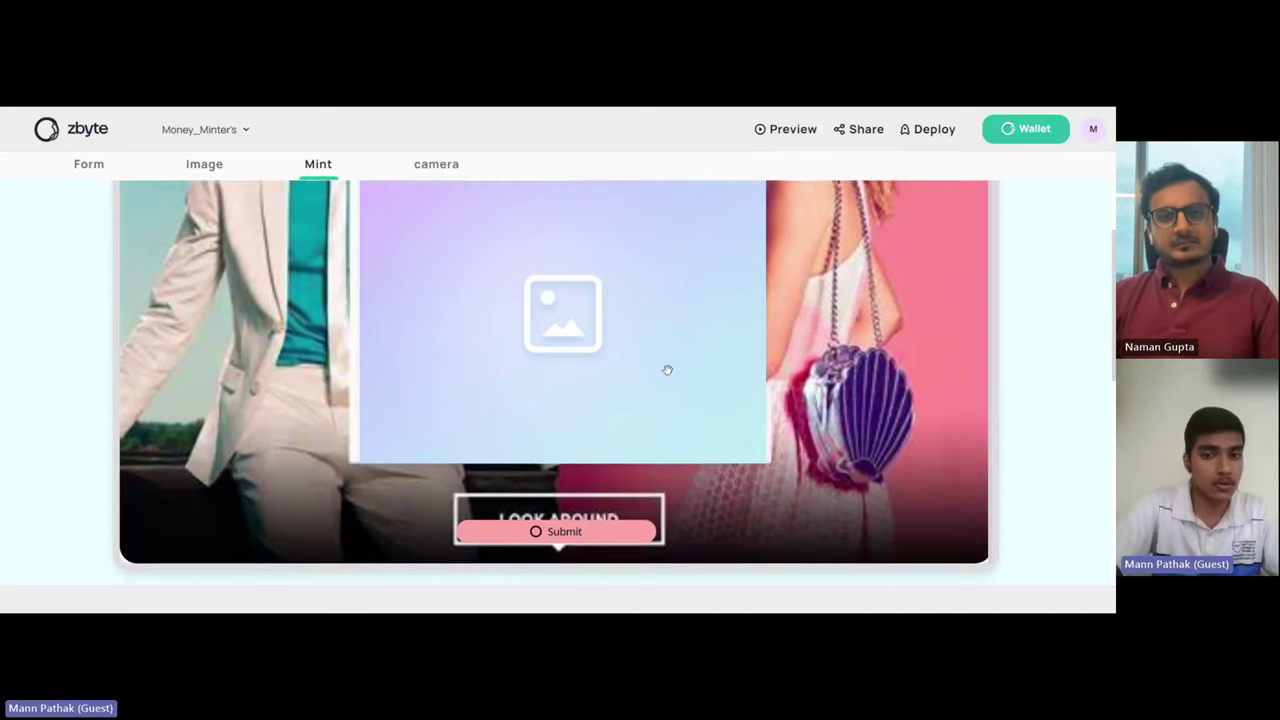
scroll(667, 370, up, 2)
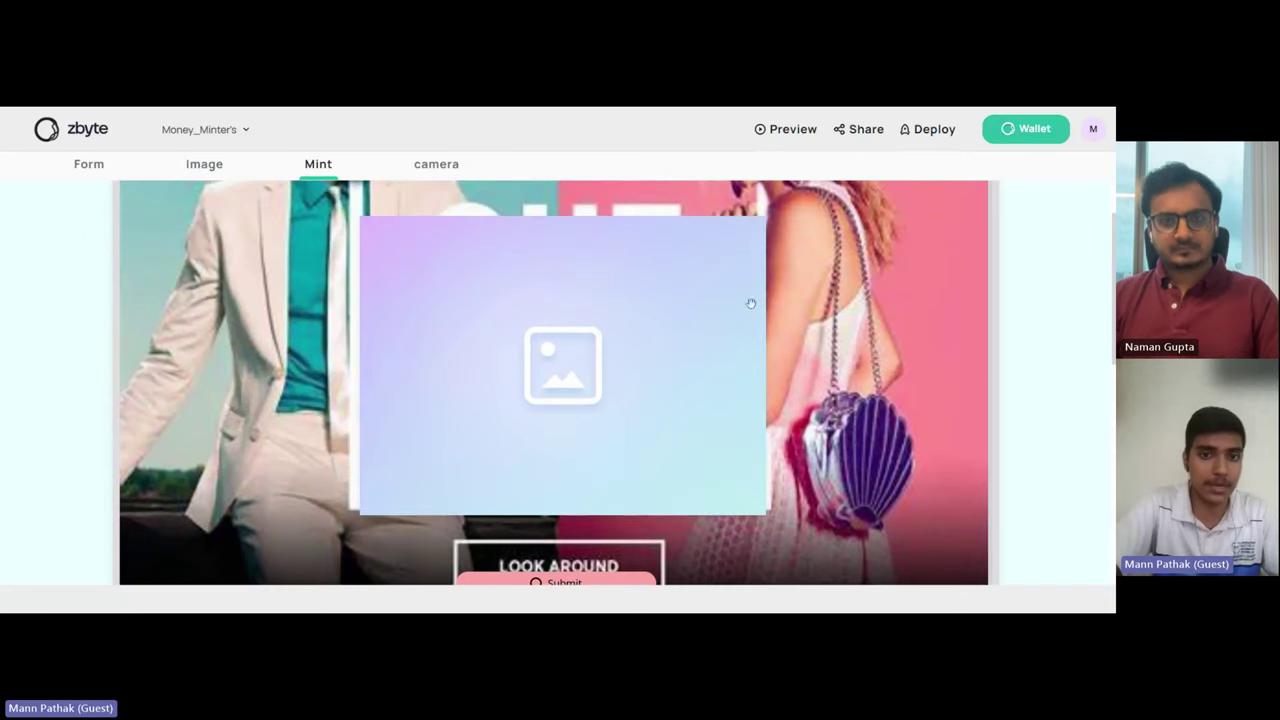
scroll(430, 369, down, 1)
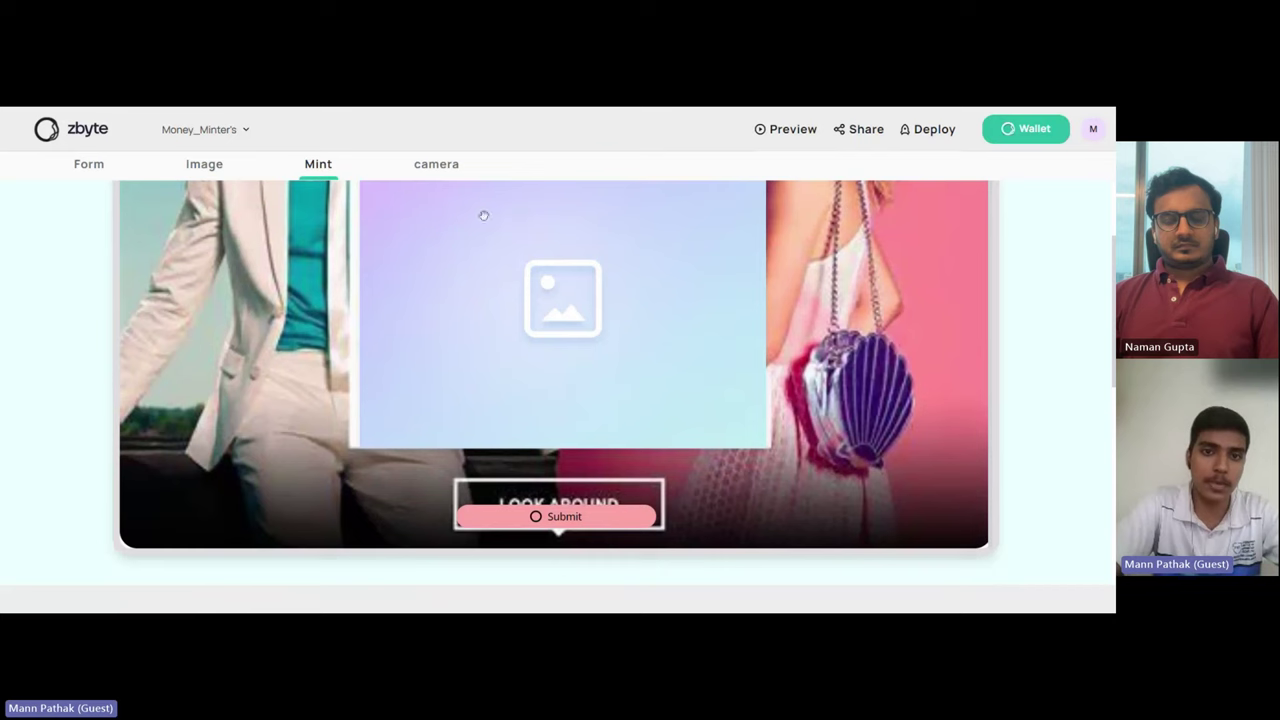
click(92, 166)
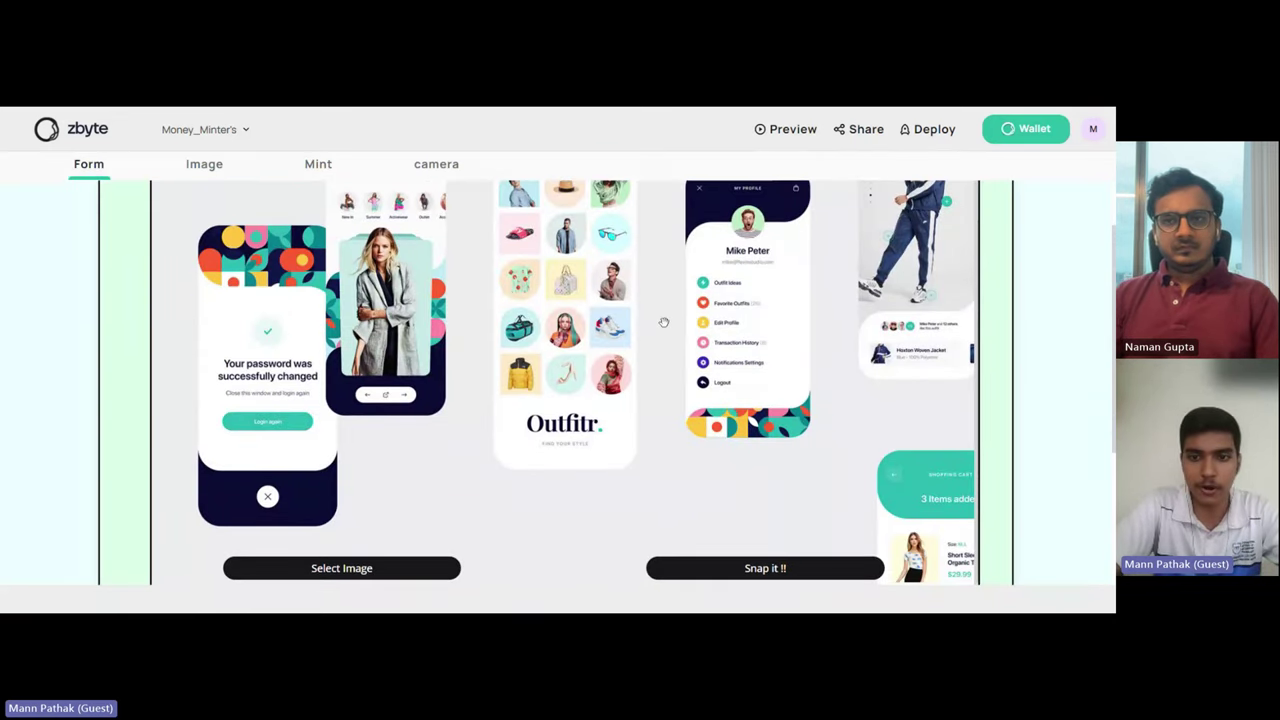
Open the camera page with 'Snap it !!' and look over its webcam view
click(712, 568)
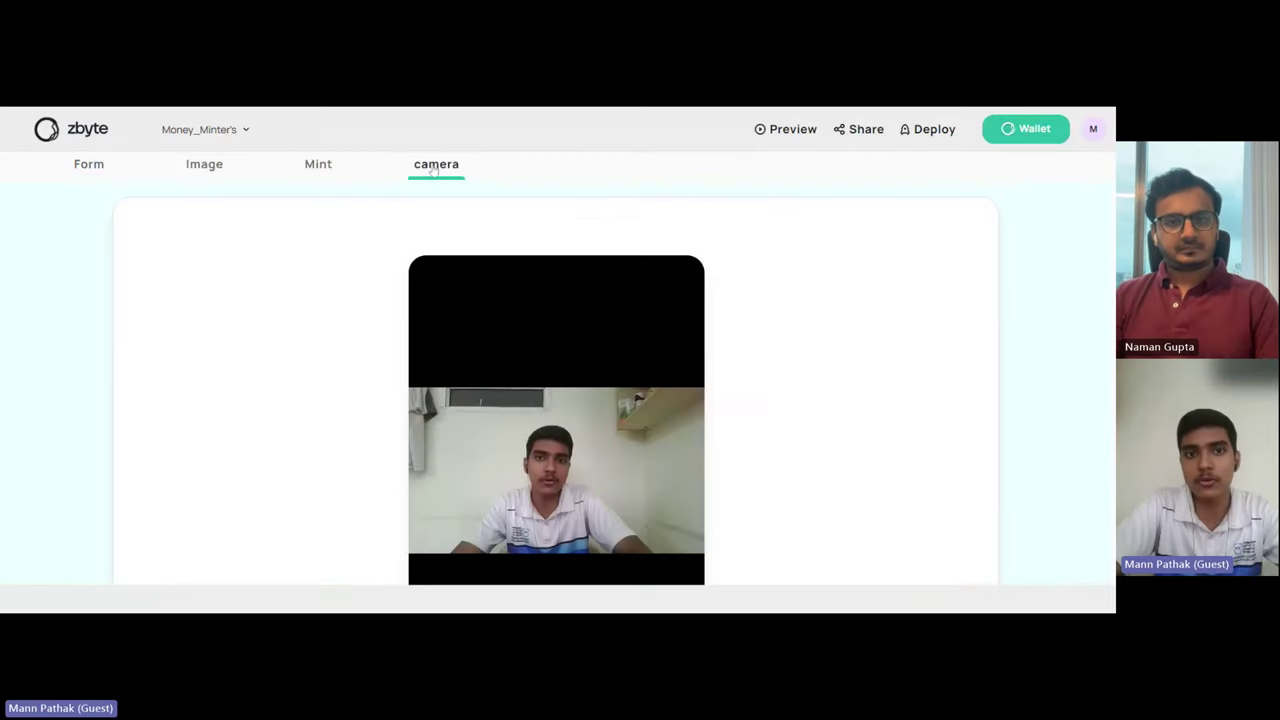
scroll(491, 192, down, 1)
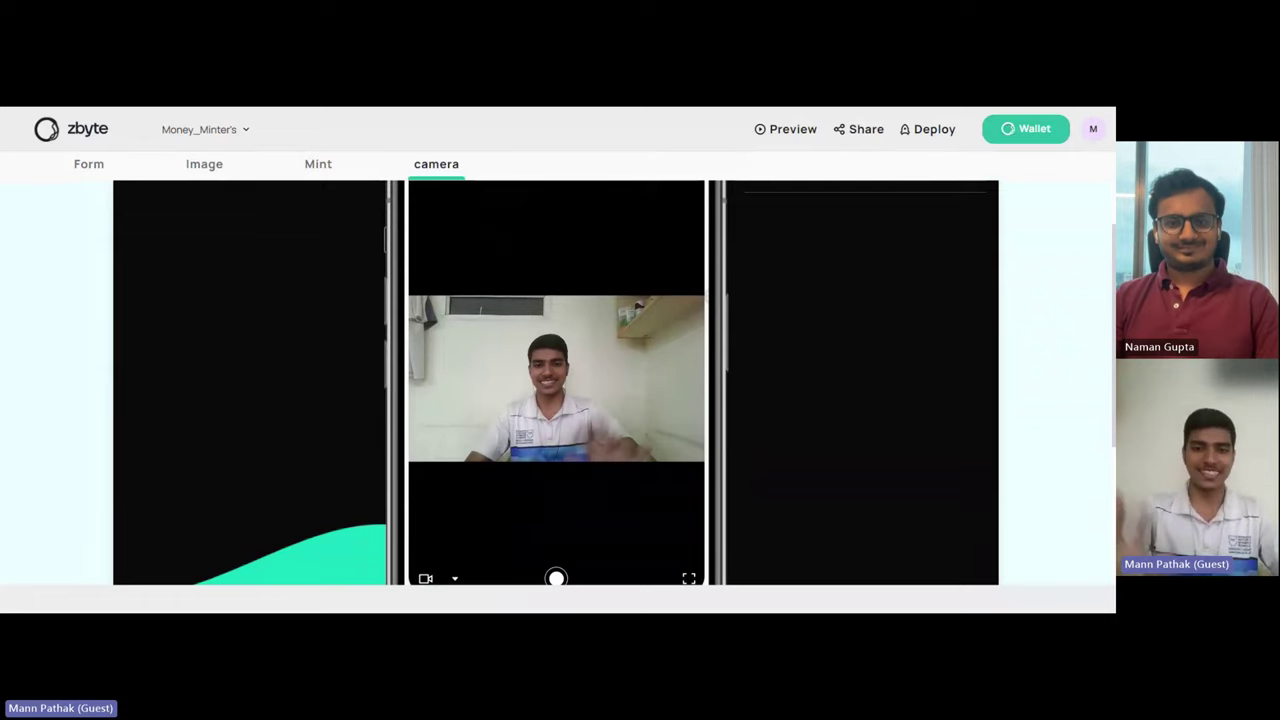
scroll(737, 329, down, 1)
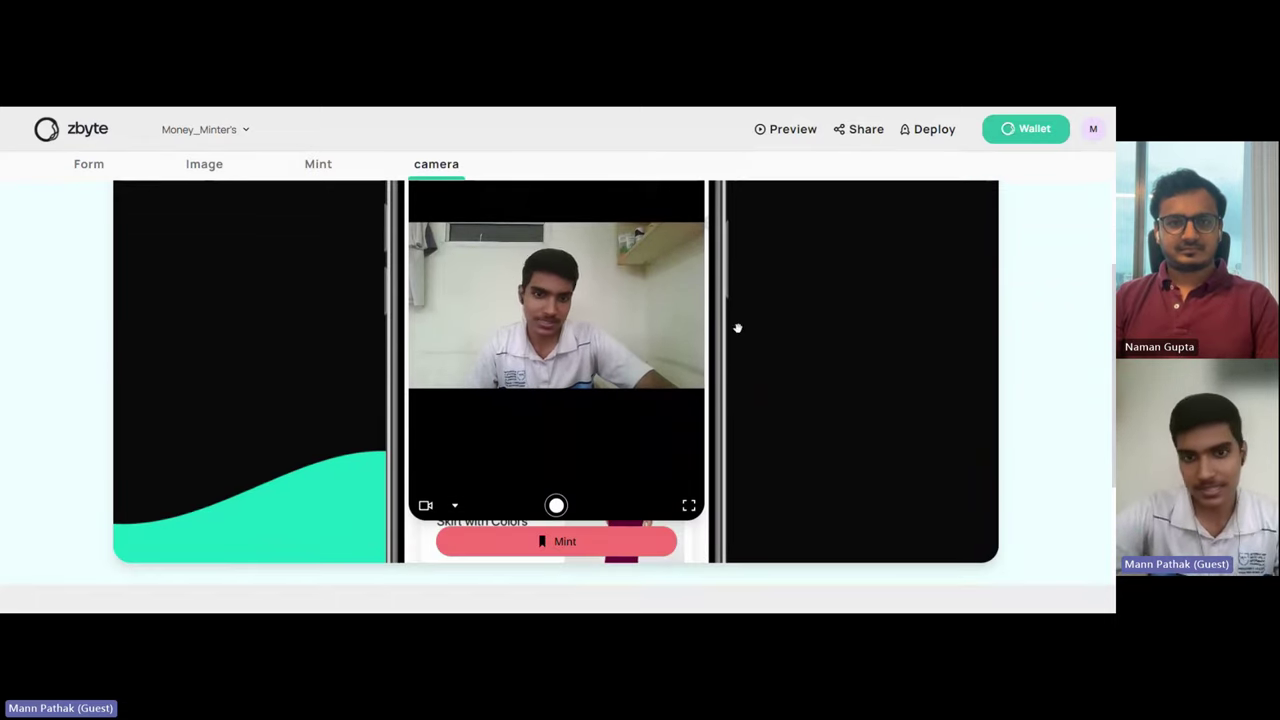
scroll(614, 334, up, 2)
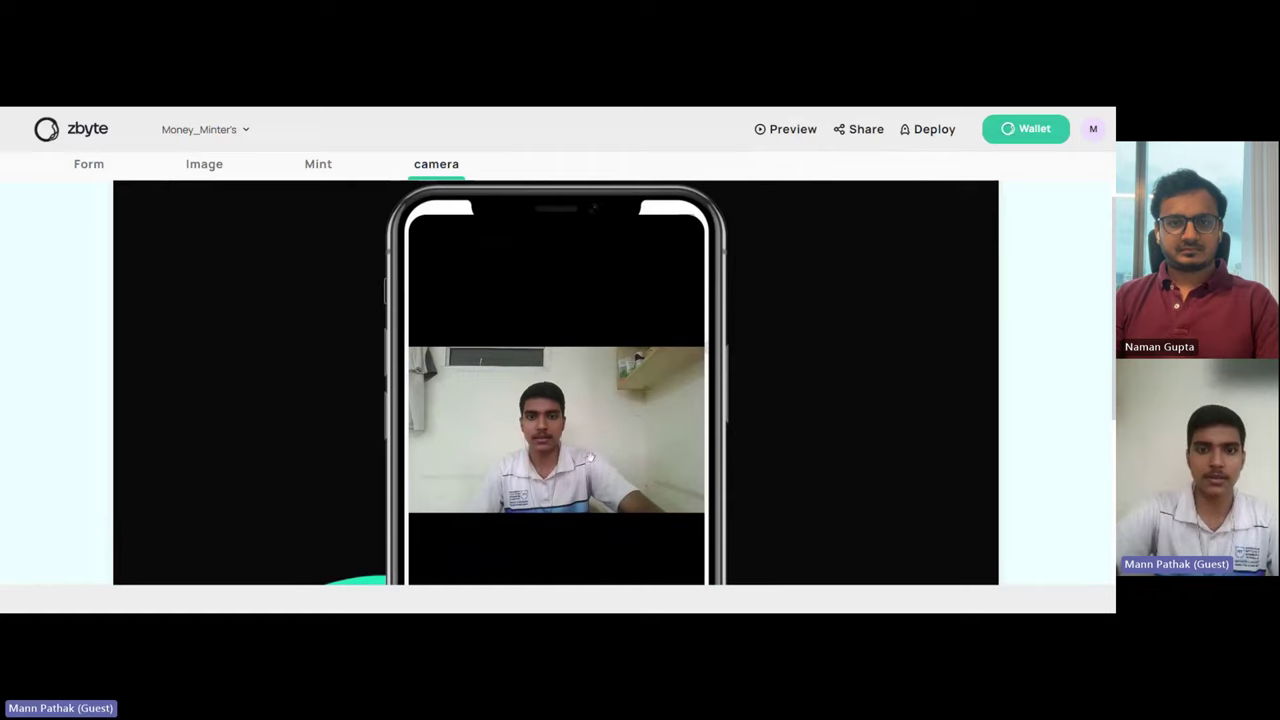
scroll(614, 385, down, 2)
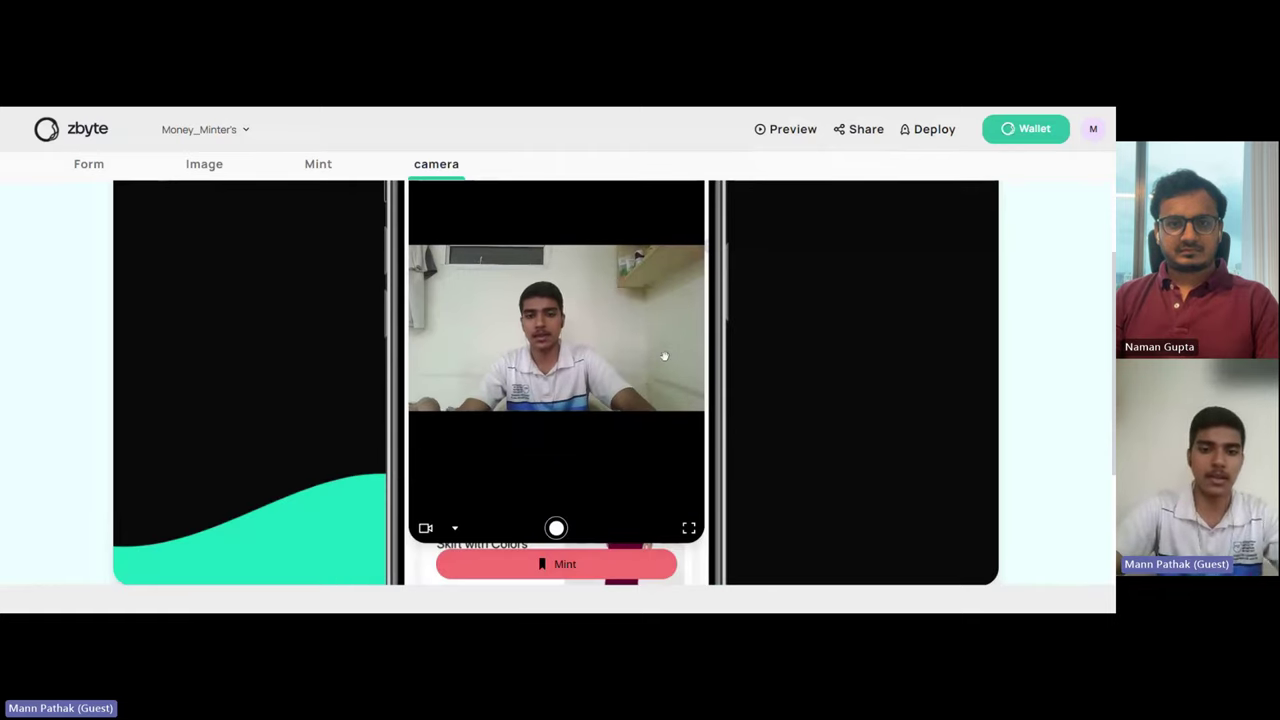
Take a webcam snapshot, discard it, retake it, and confirm the second shot
click(563, 536)
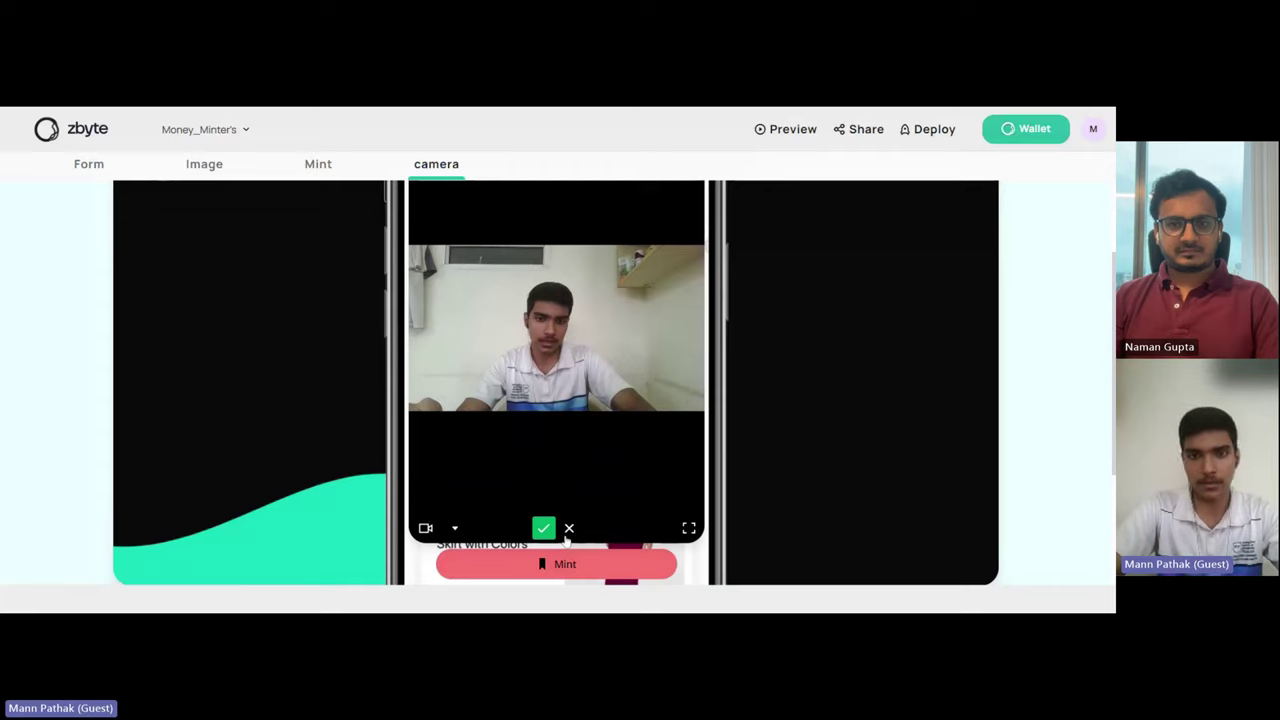
click(569, 530)
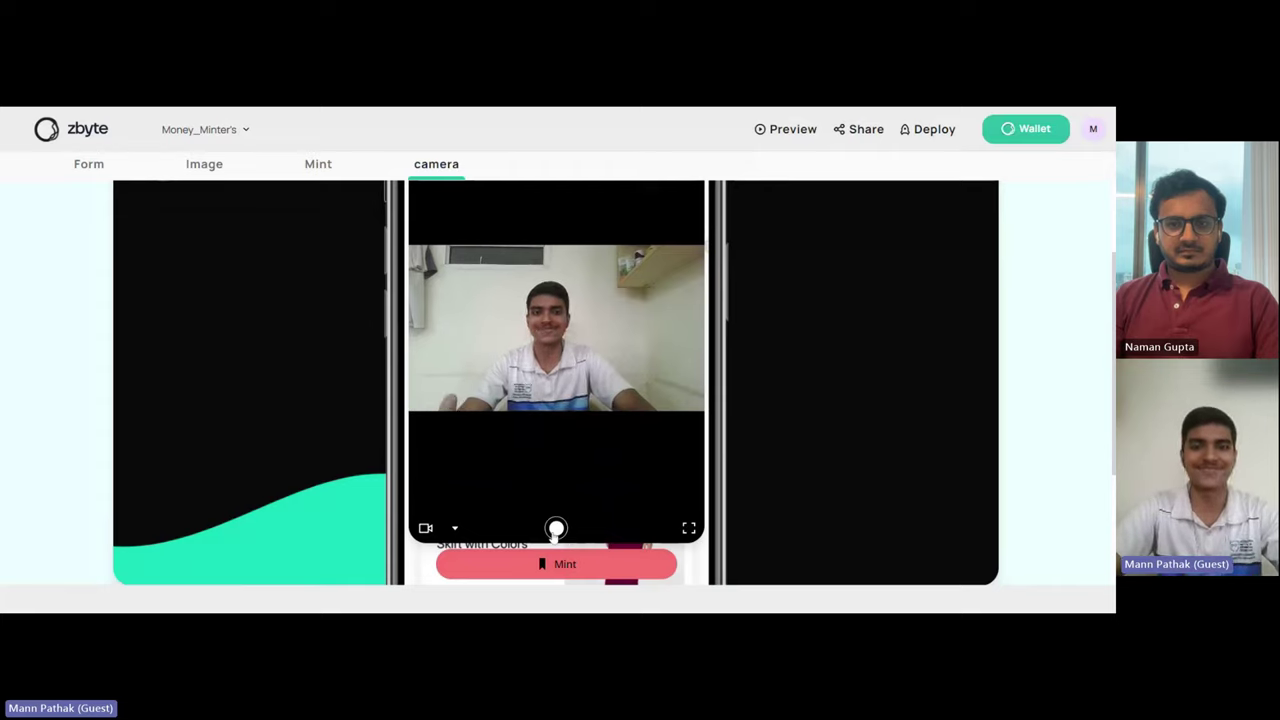
click(555, 530)
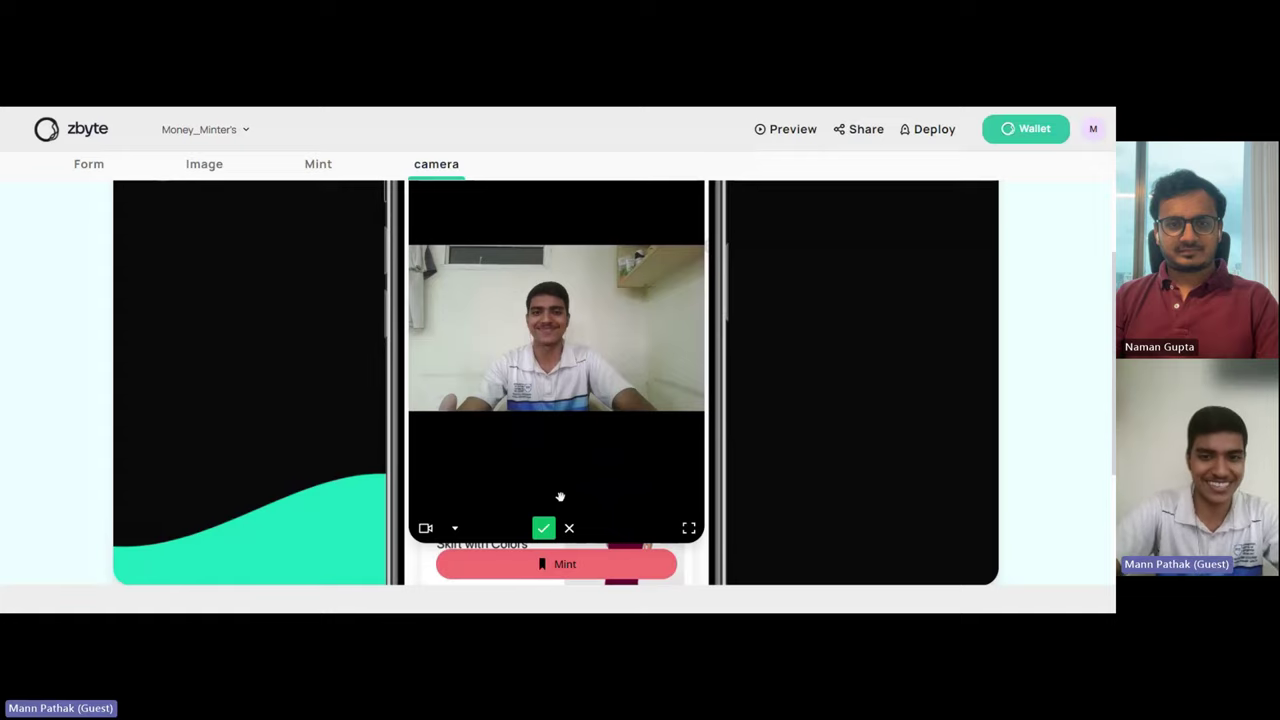
click(550, 531)
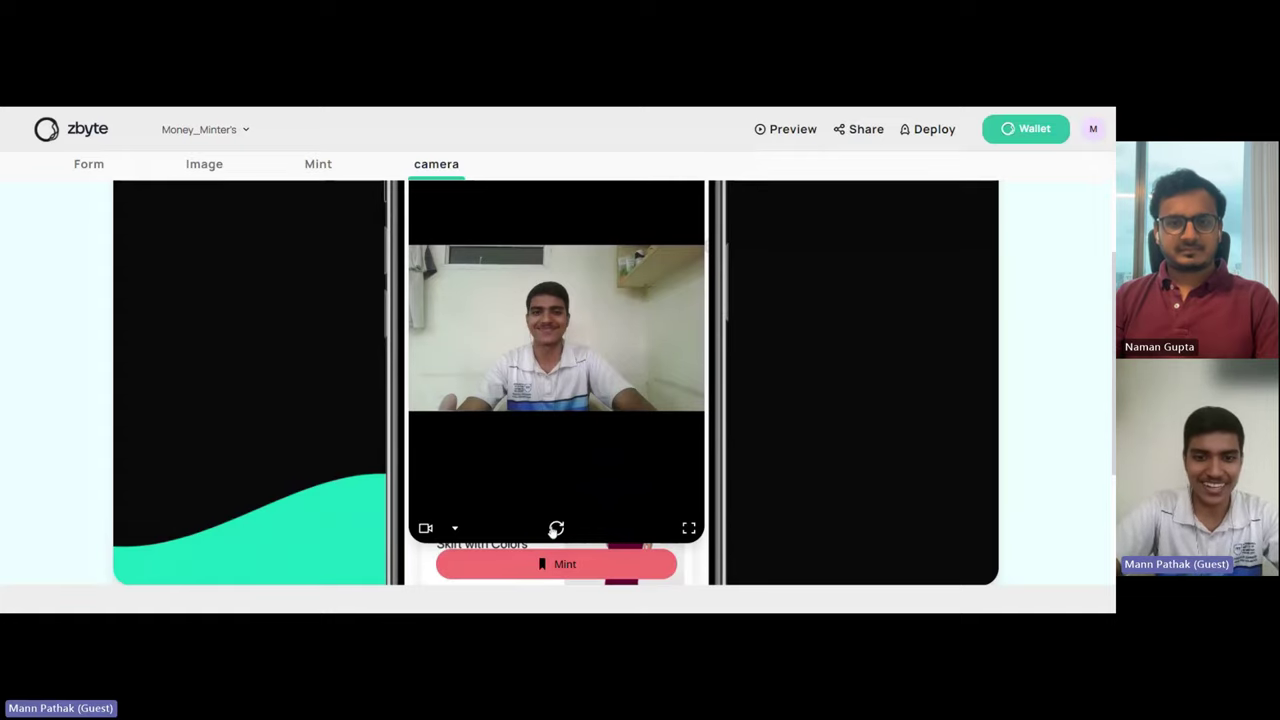
scroll(587, 469, down, 1)
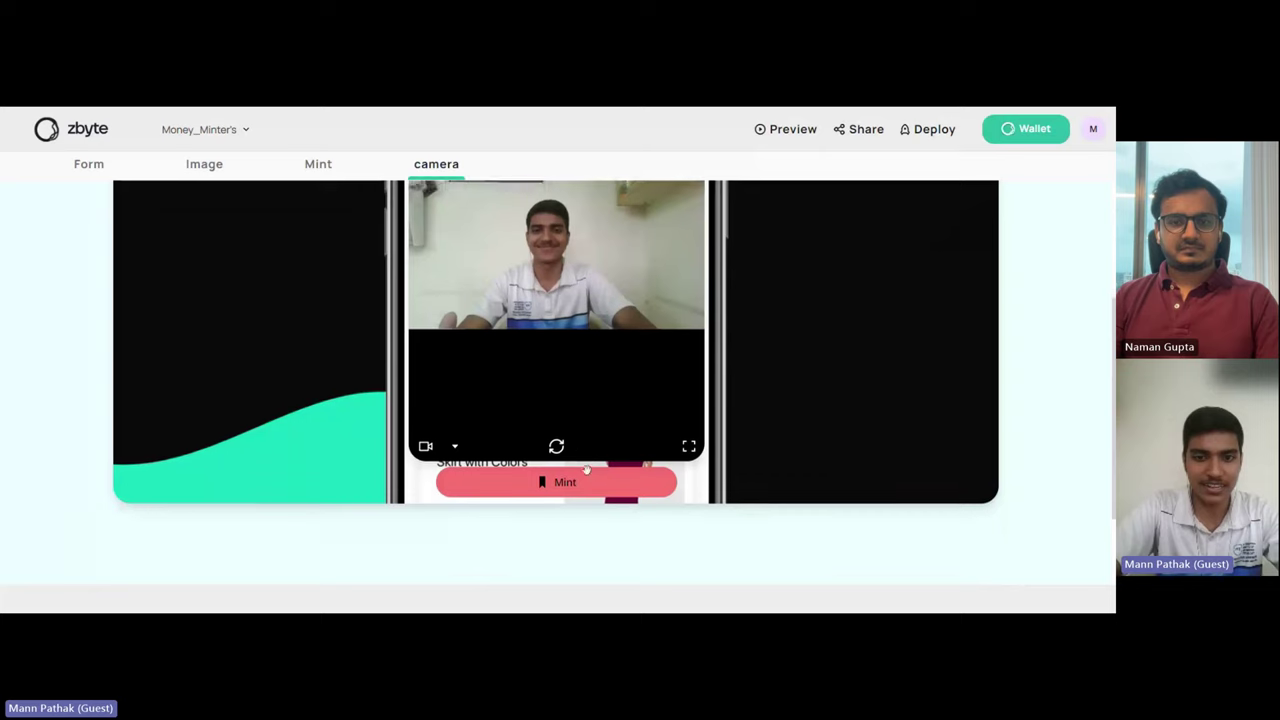
Mint the captured snapshot, then return to the camera page's live webcam preview
click(615, 488)
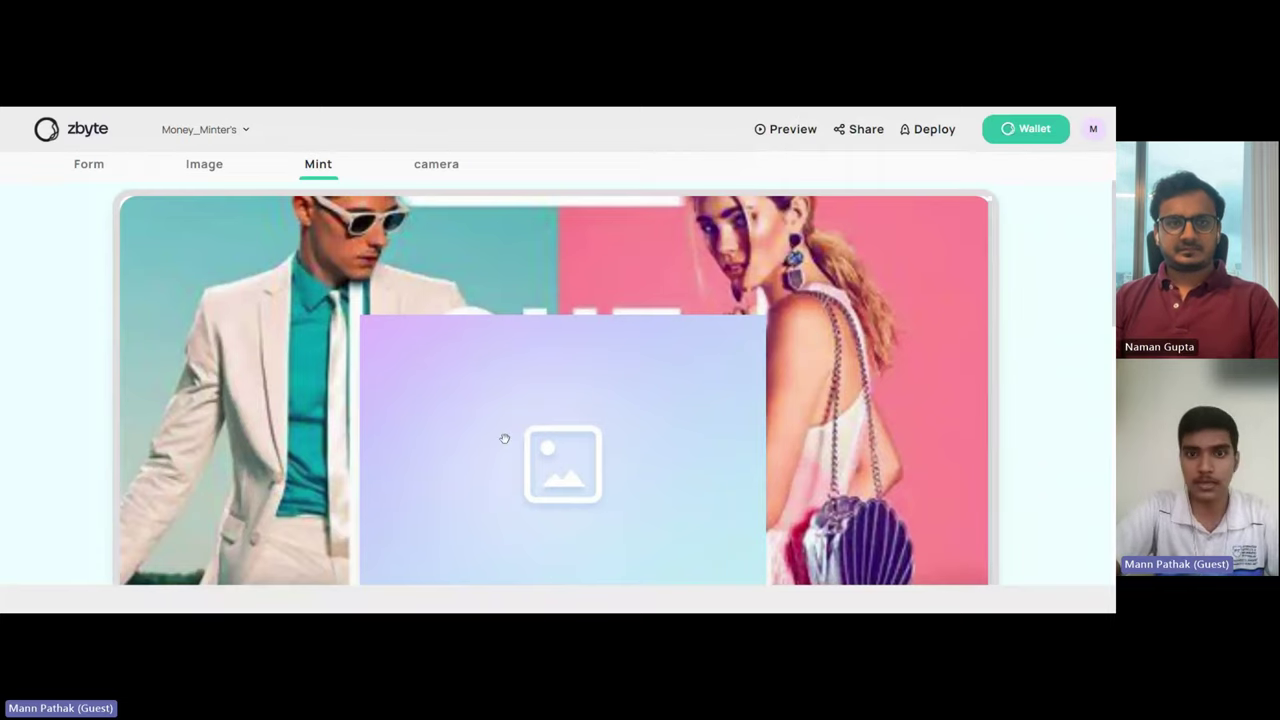
scroll(503, 439, down, 1)
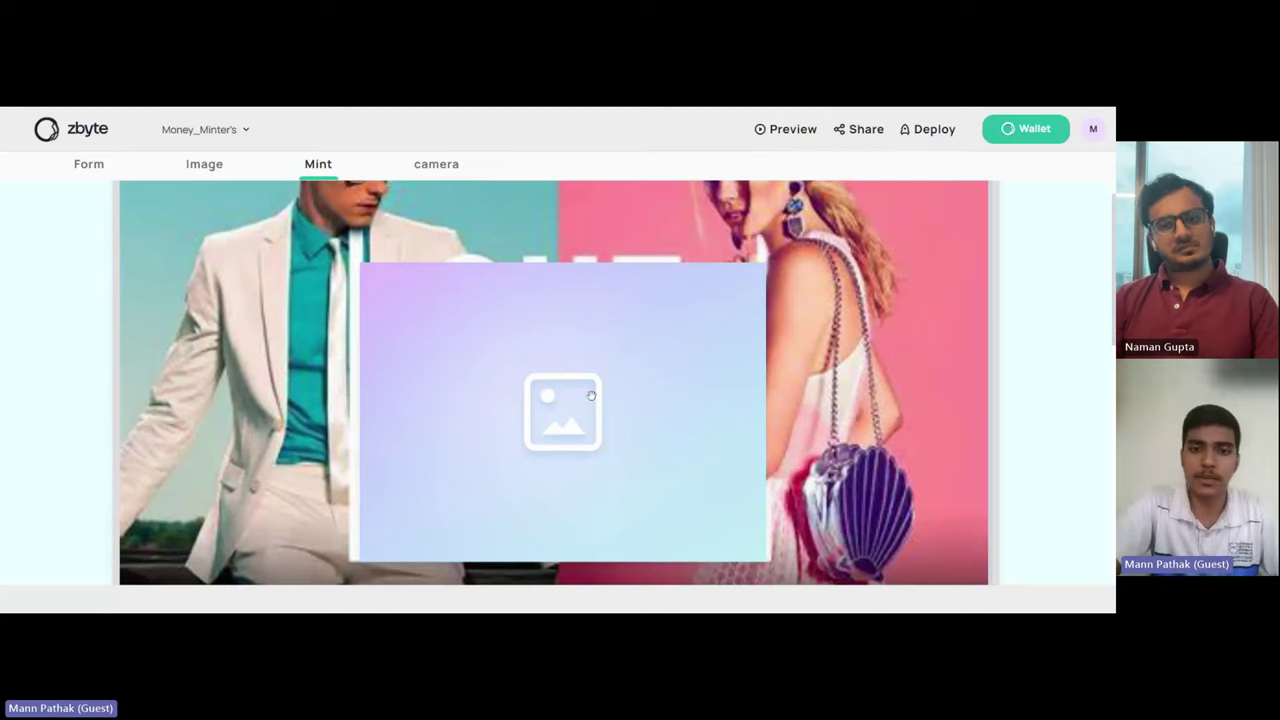
click(437, 166)
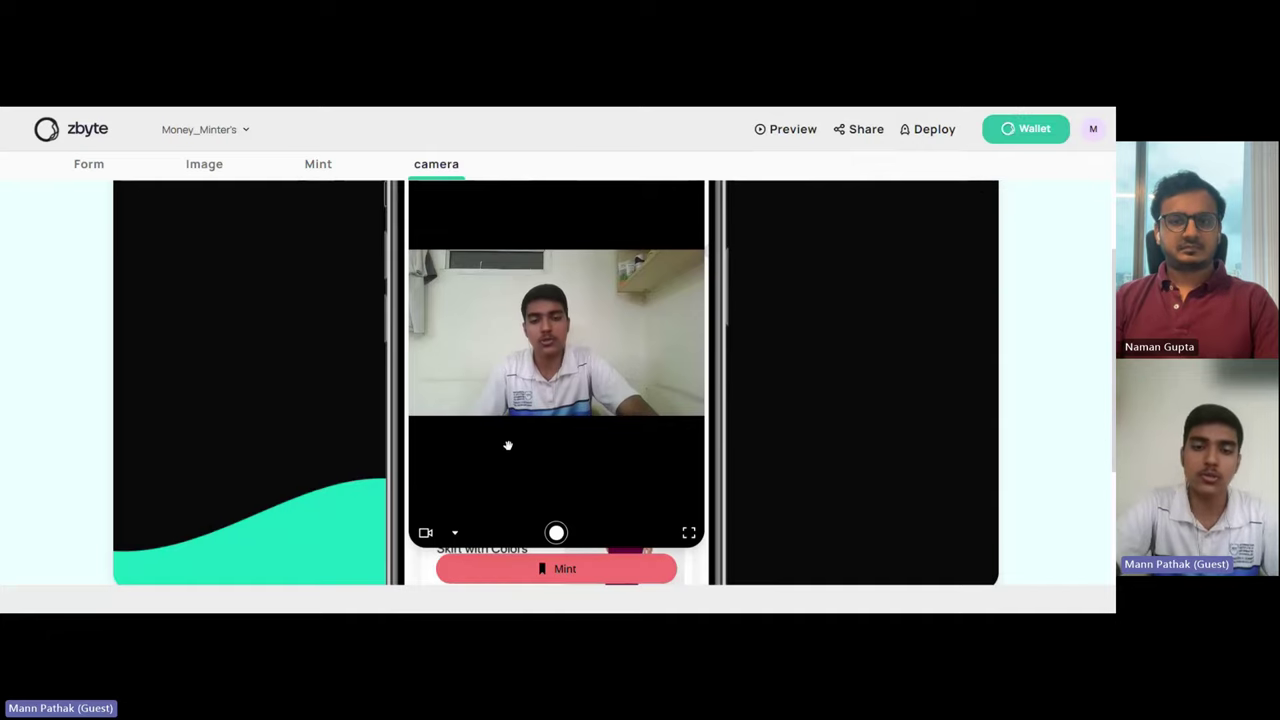
scroll(508, 442, up, 1)
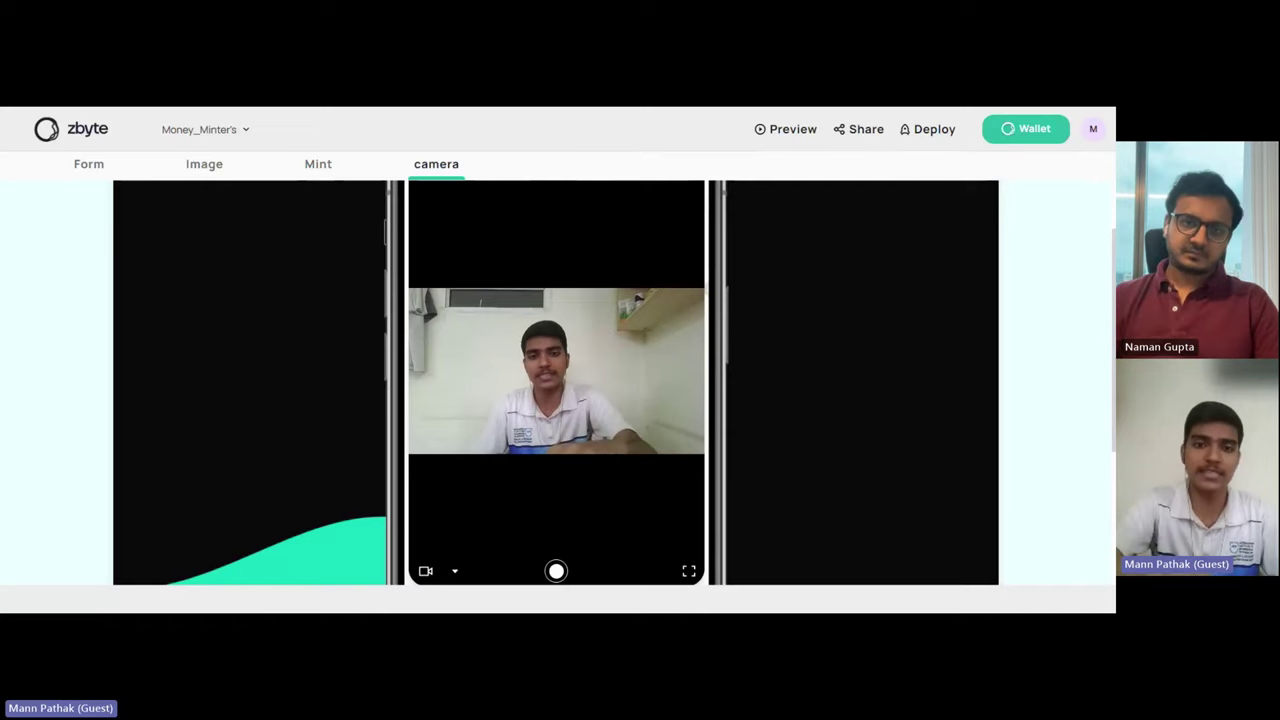
scroll(790, 323, down, 2)
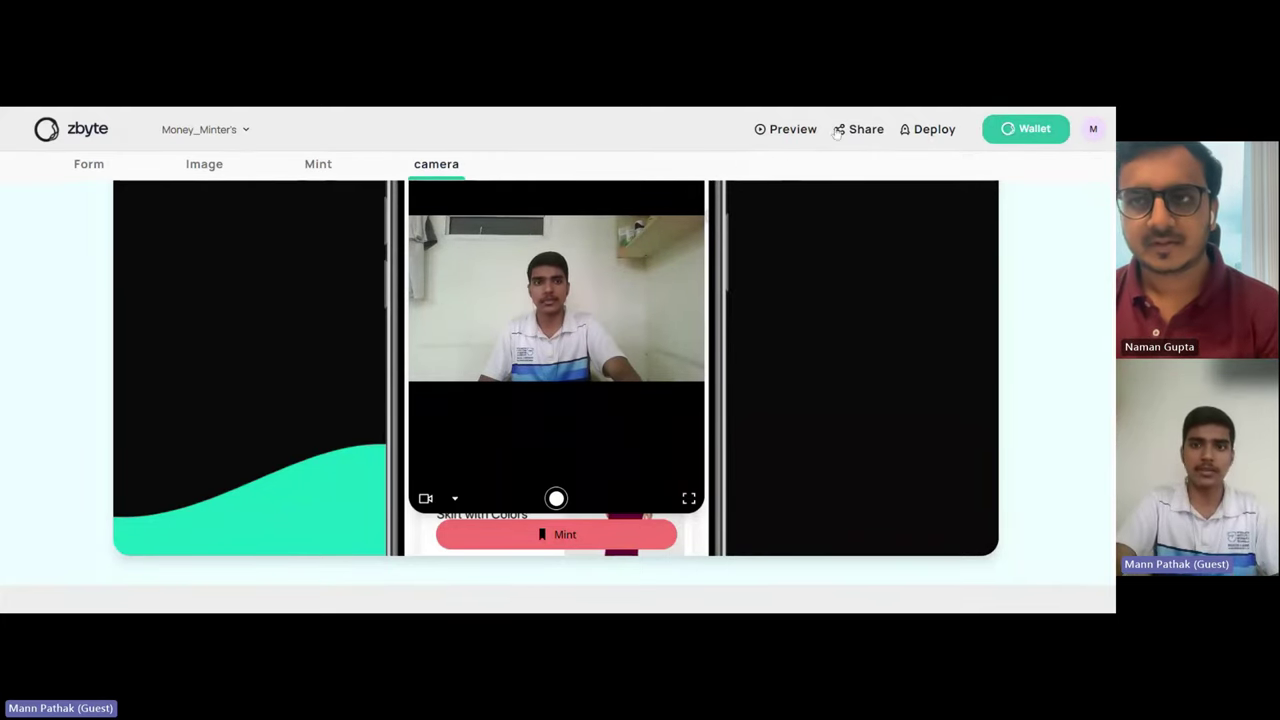
scroll(477, 266, up, 3)
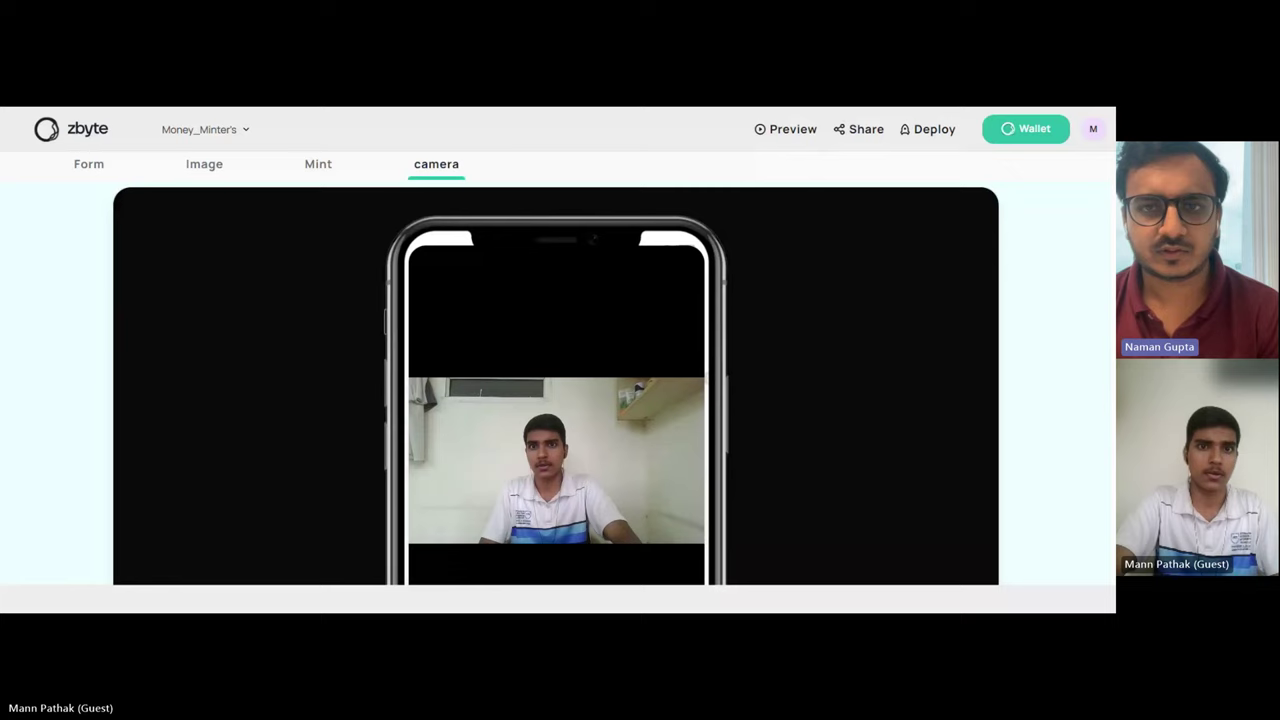
Exit the preview with Alt+Left and review the My workspace and i2it app cards
key(alt+Left)
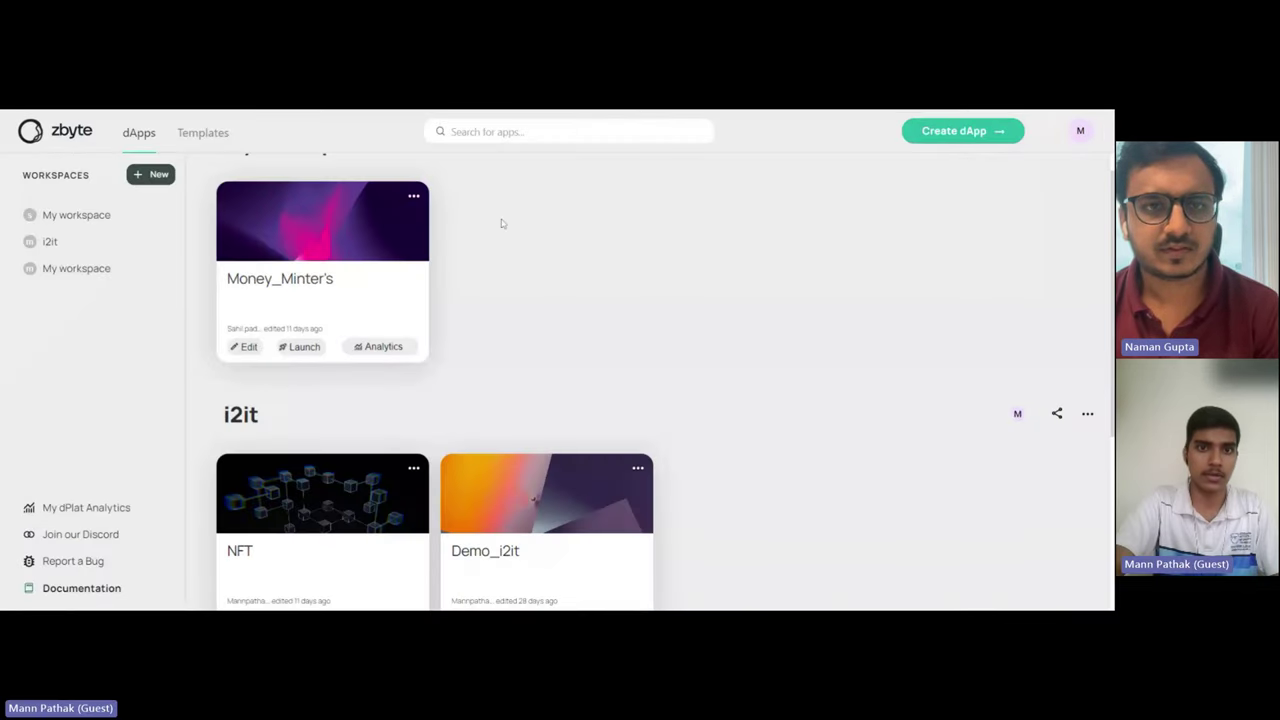
scroll(502, 223, down, 1)
scroll(502, 223, up, 2)
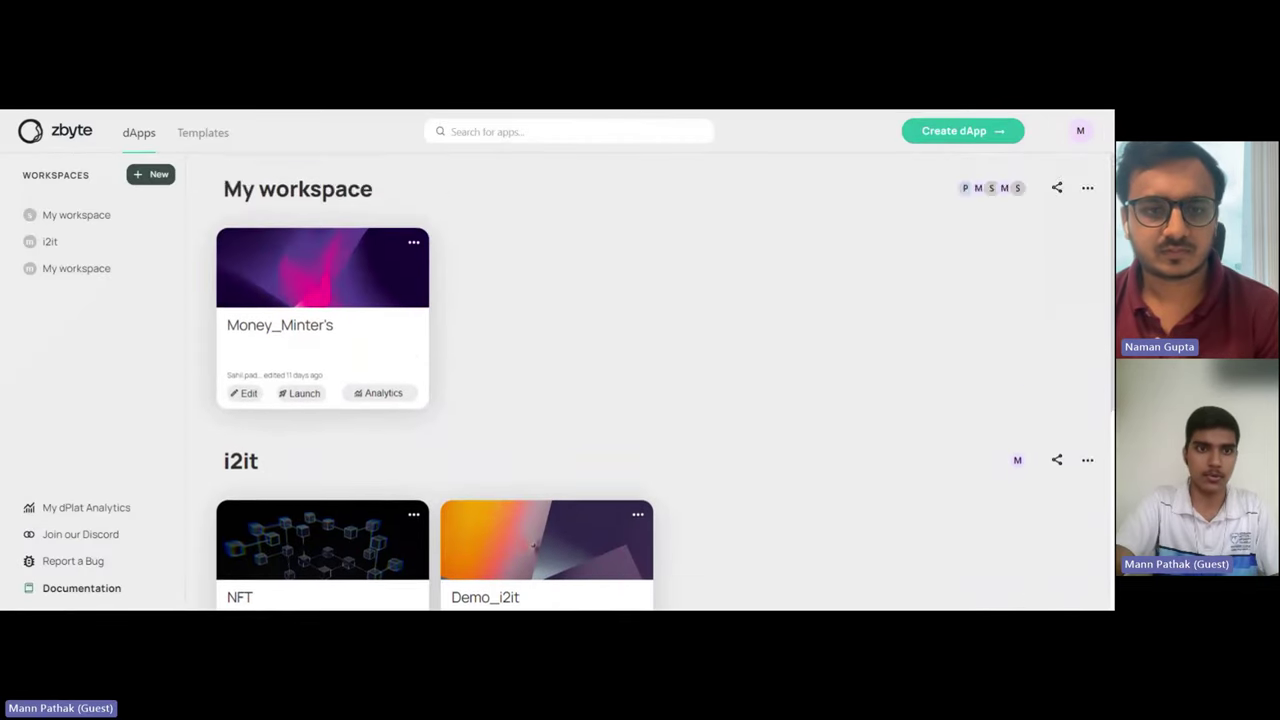
scroll(502, 223, down, 1)
scroll(650, 380, down, 1)
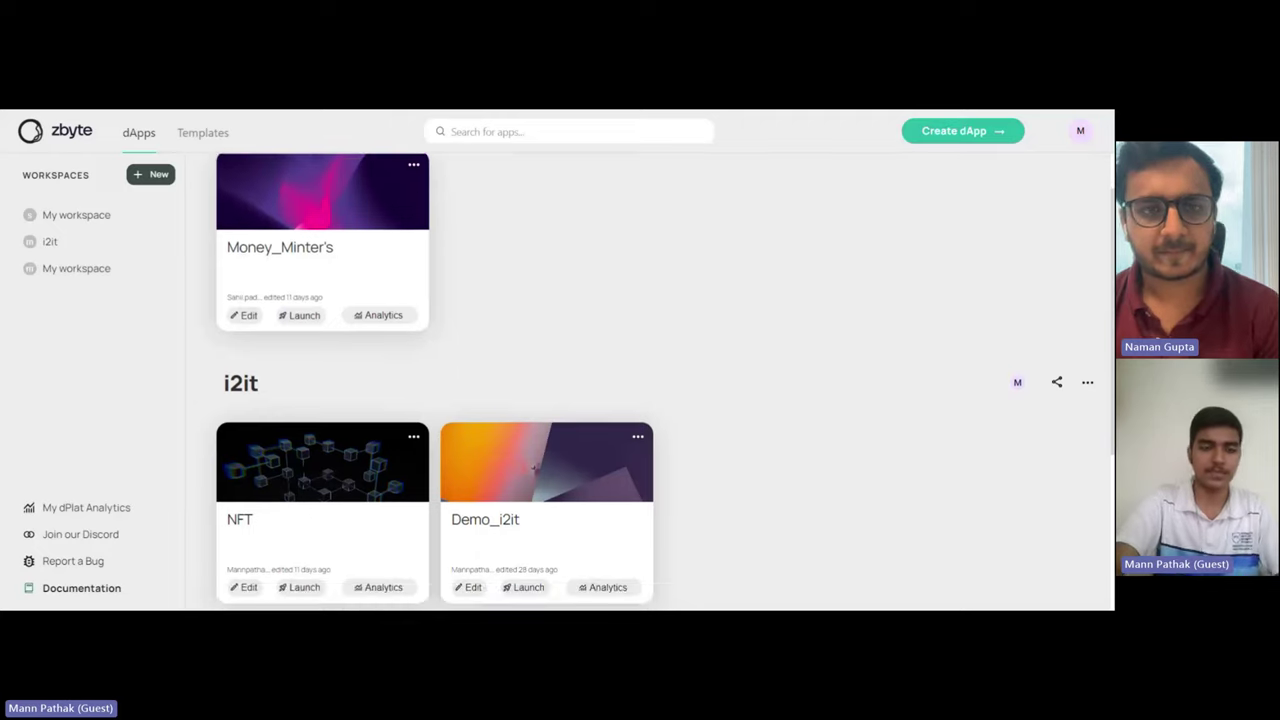
scroll(650, 380, up, 1)
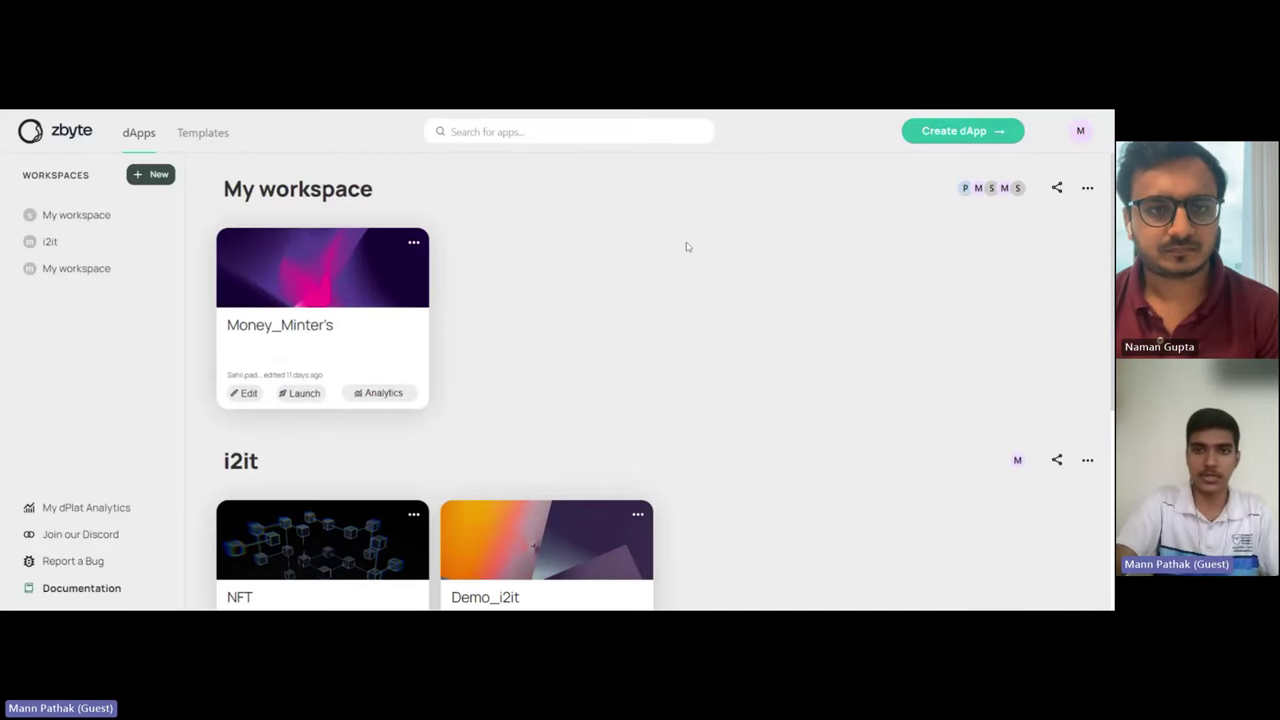
scroll(686, 246, down, 1)
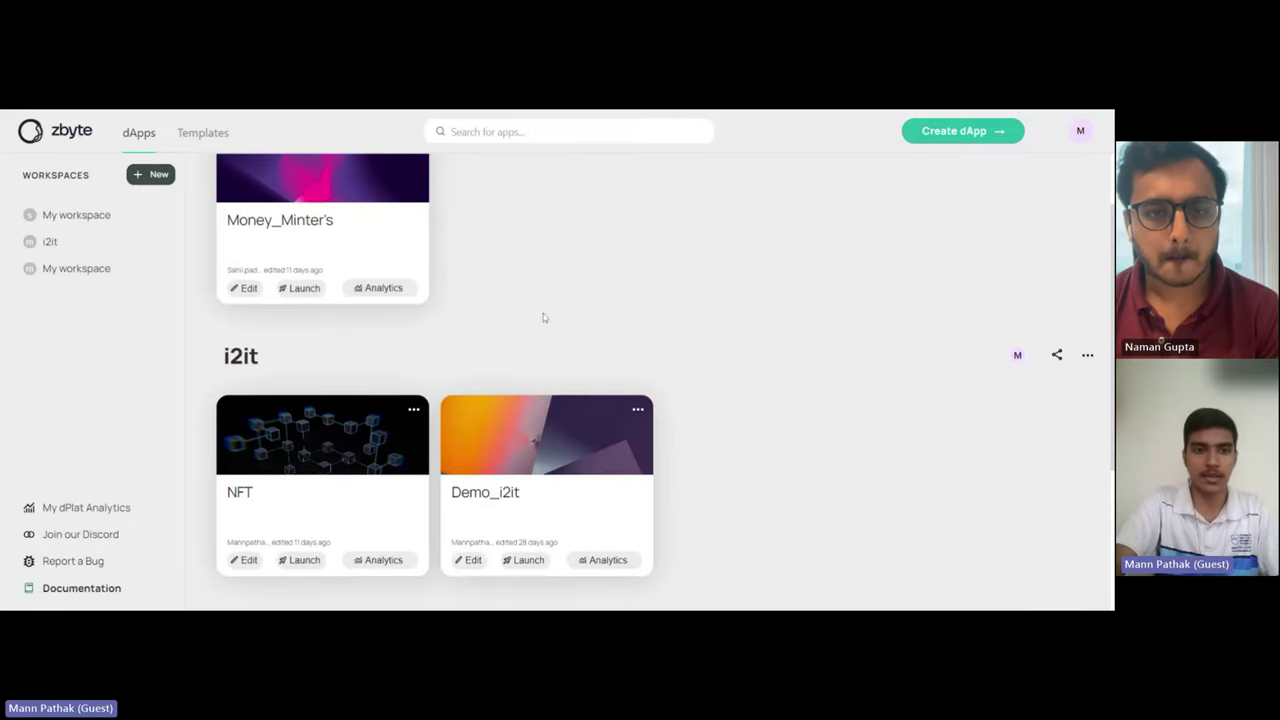
scroll(546, 318, up, 1)
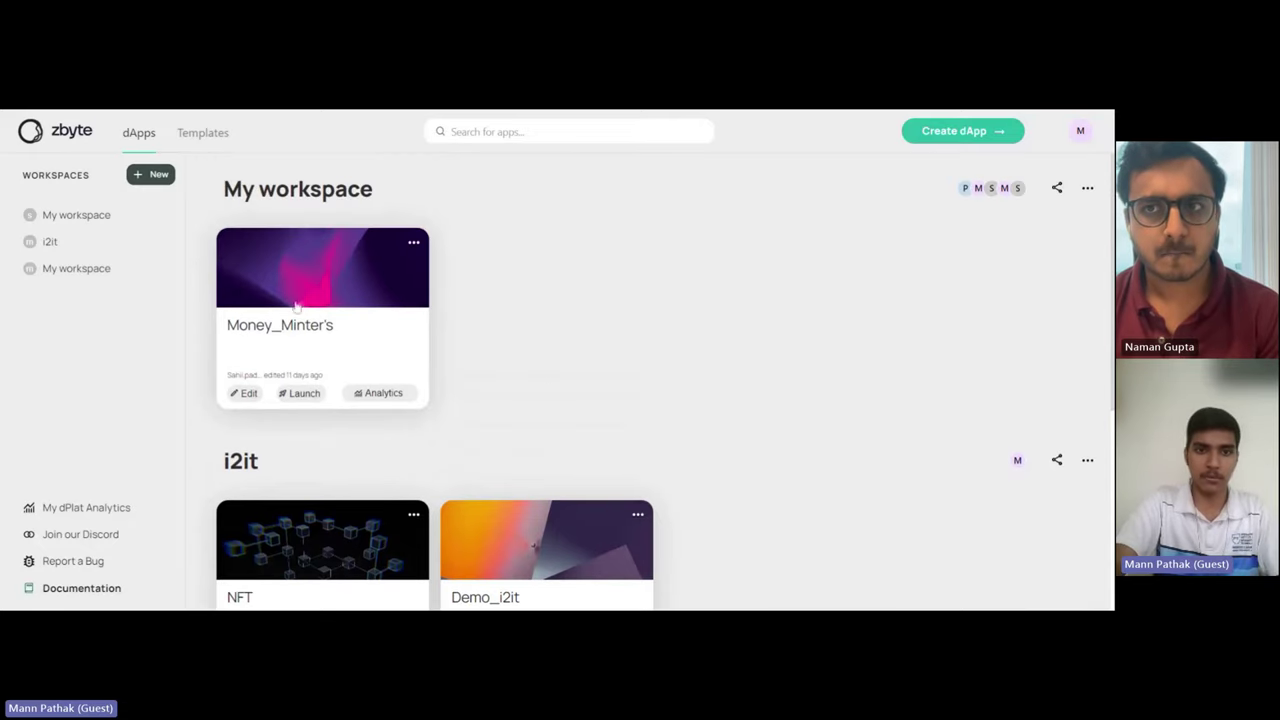
Open Money_Minter's in the editor and expand the Form page's Elements to show Container1
click(361, 281)
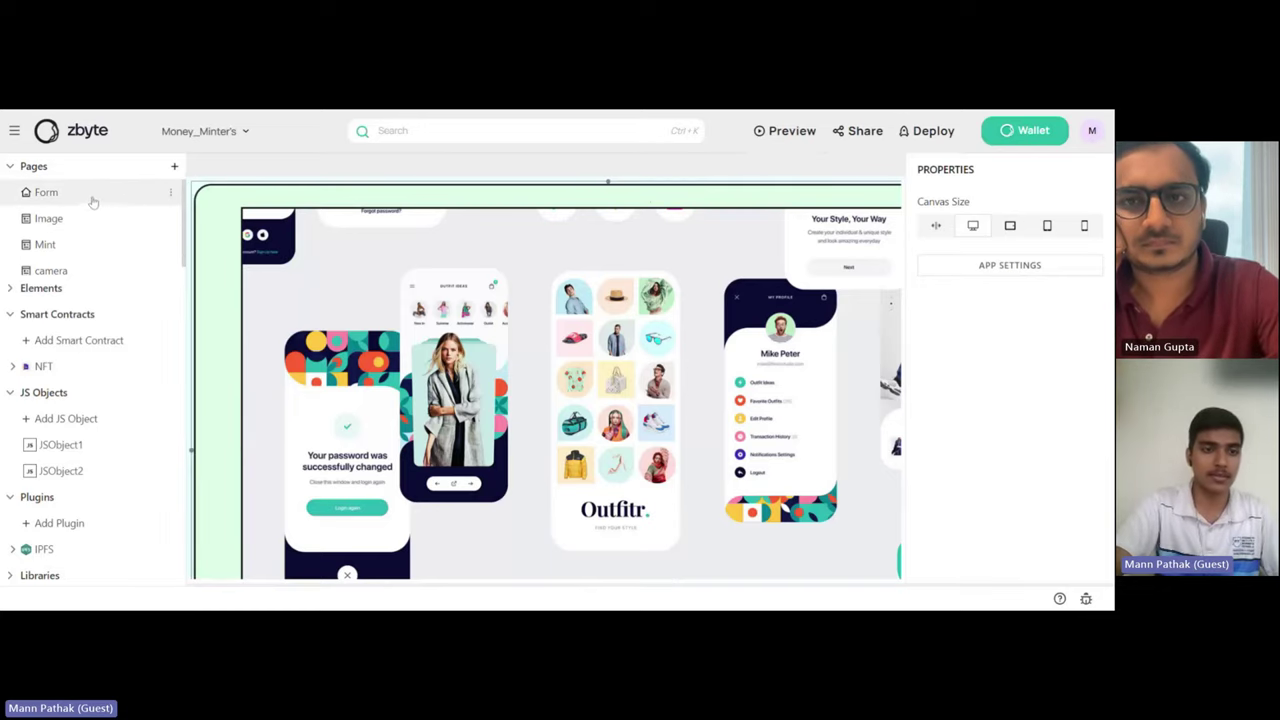
click(45, 288)
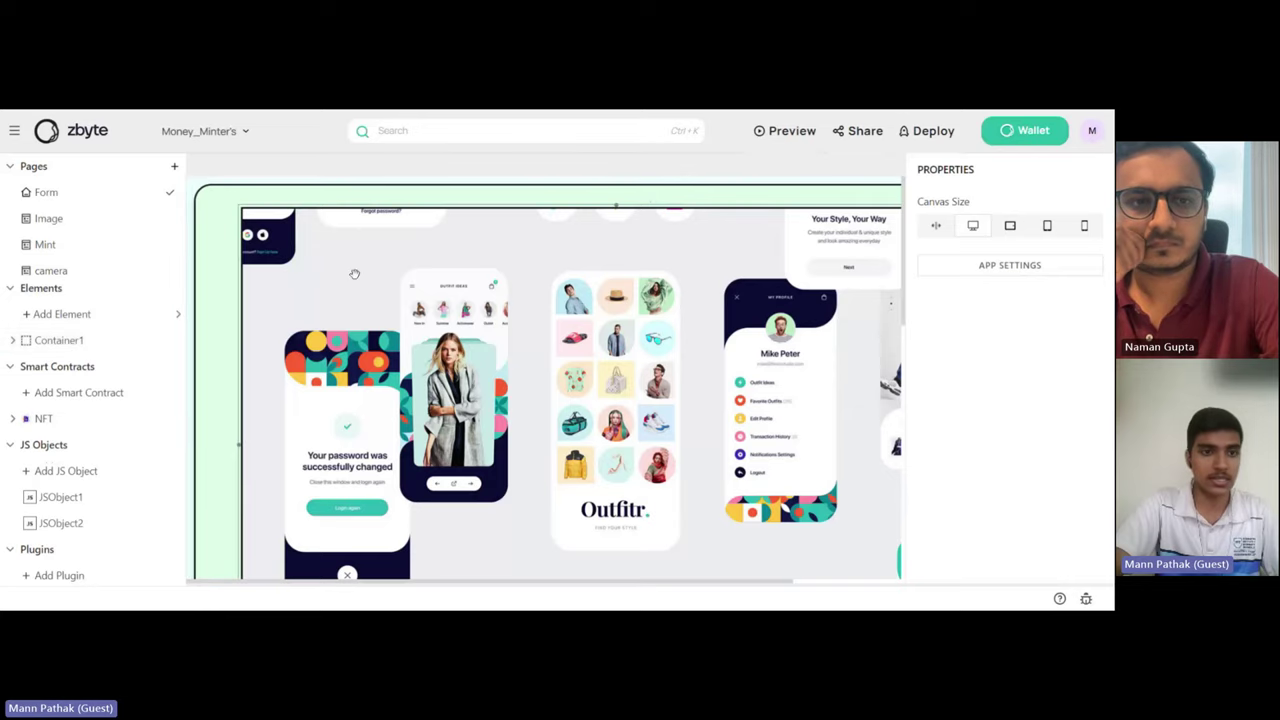
click(52, 318)
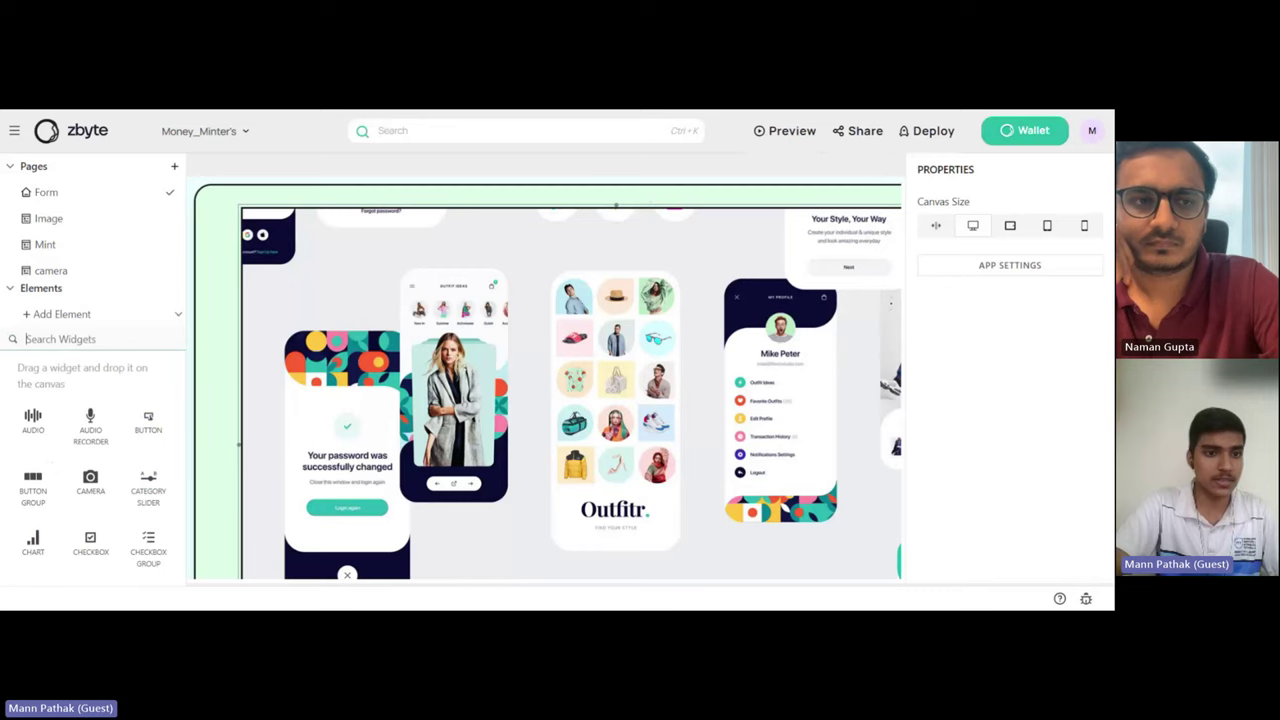
scroll(90, 340, down, 1)
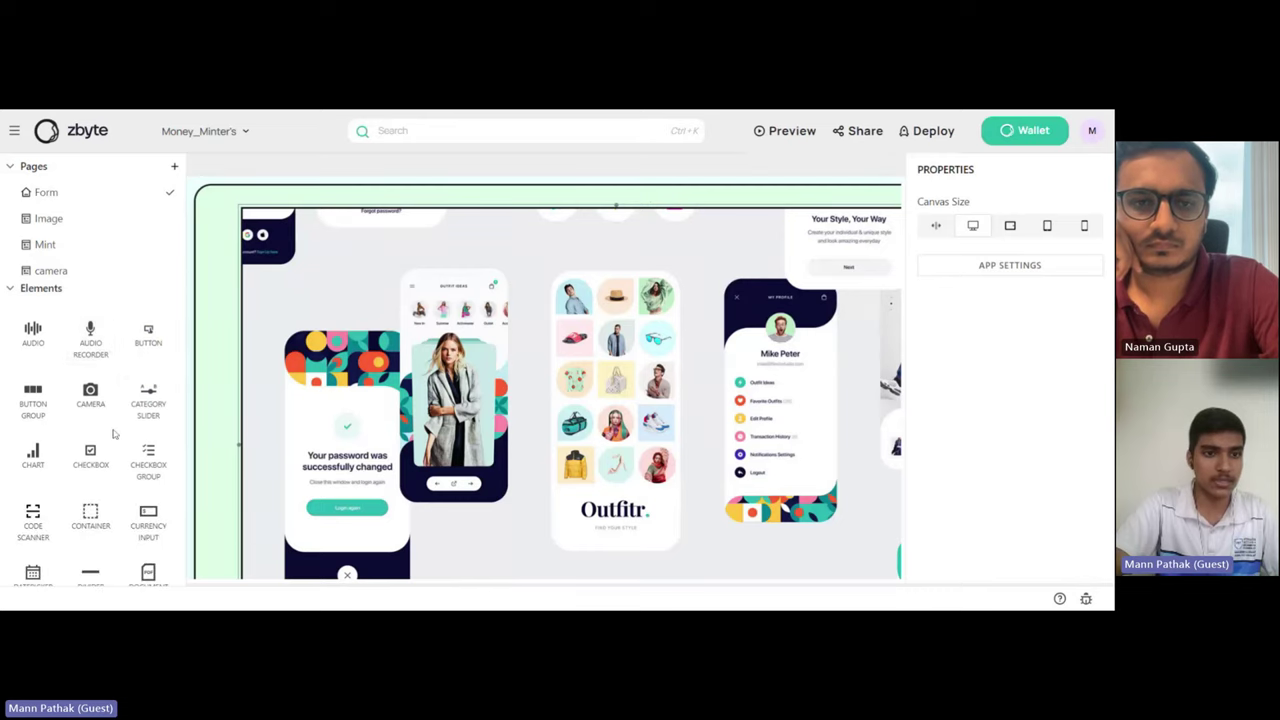
scroll(113, 433, down, 1)
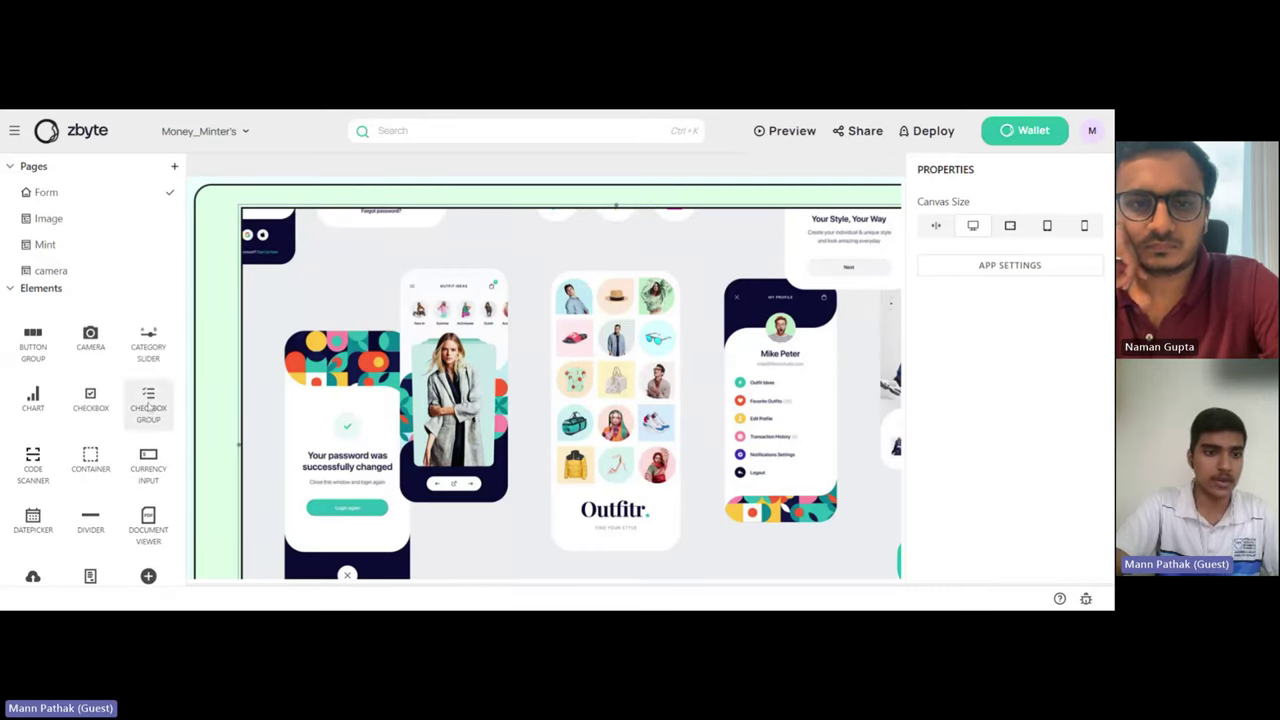
scroll(138, 402, down, 1)
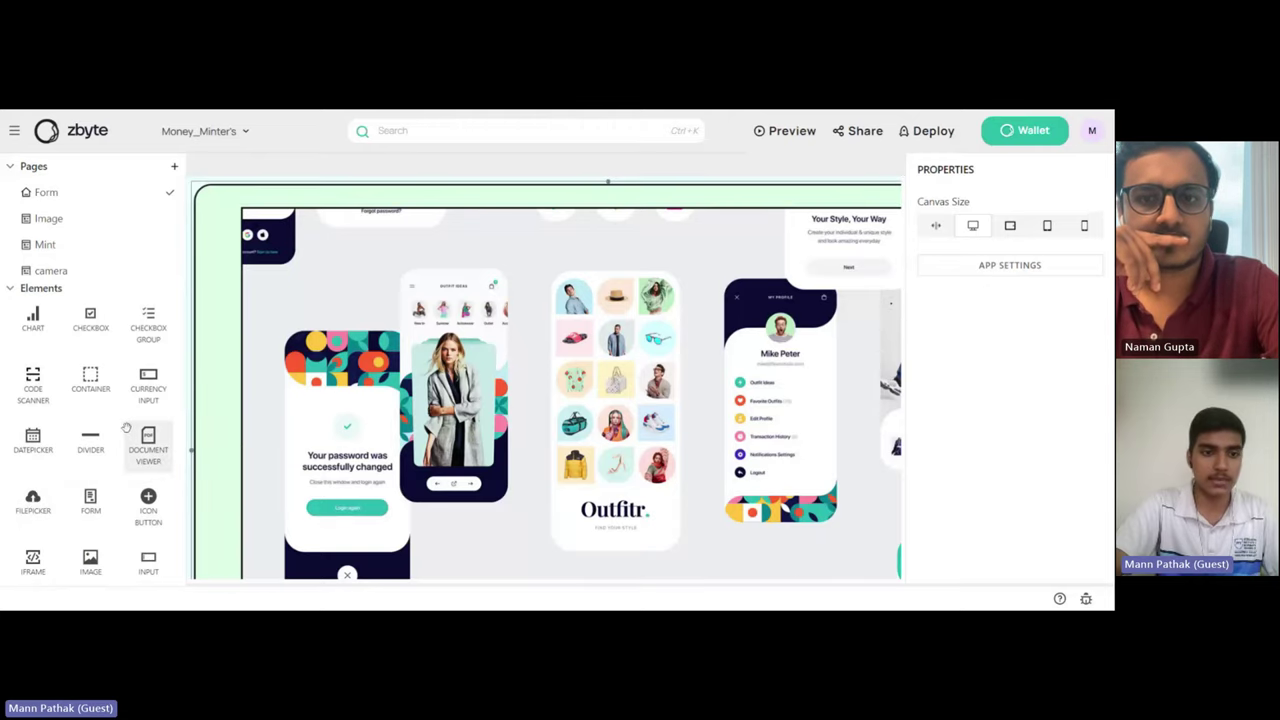
scroll(126, 428, down, 2)
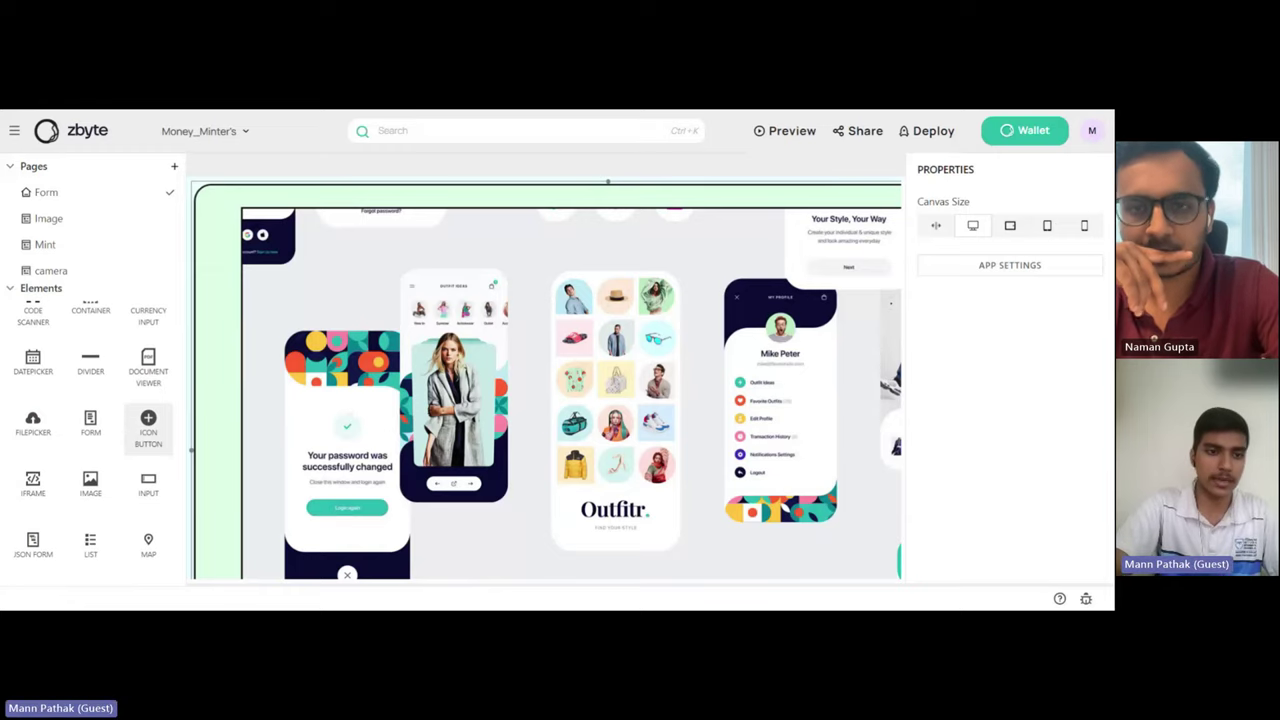
scroll(148, 430, down, 1)
scroll(148, 430, up, 1)
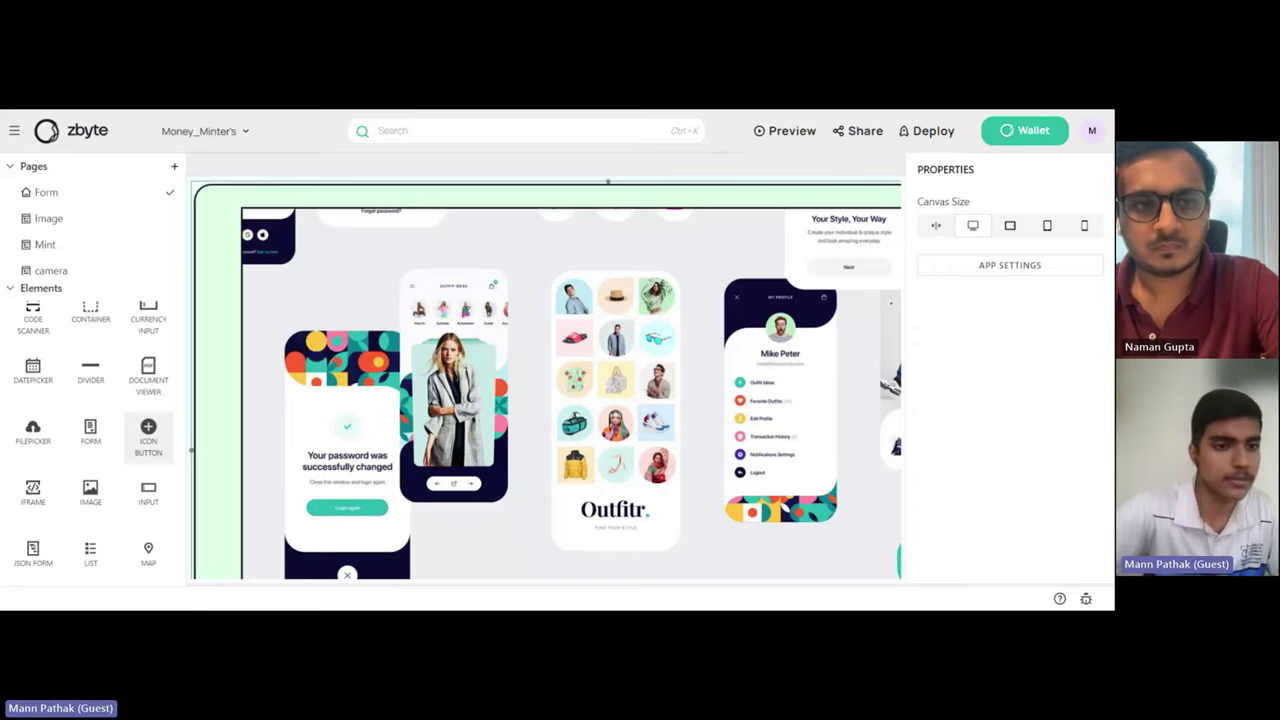
scroll(132, 420, down, 6)
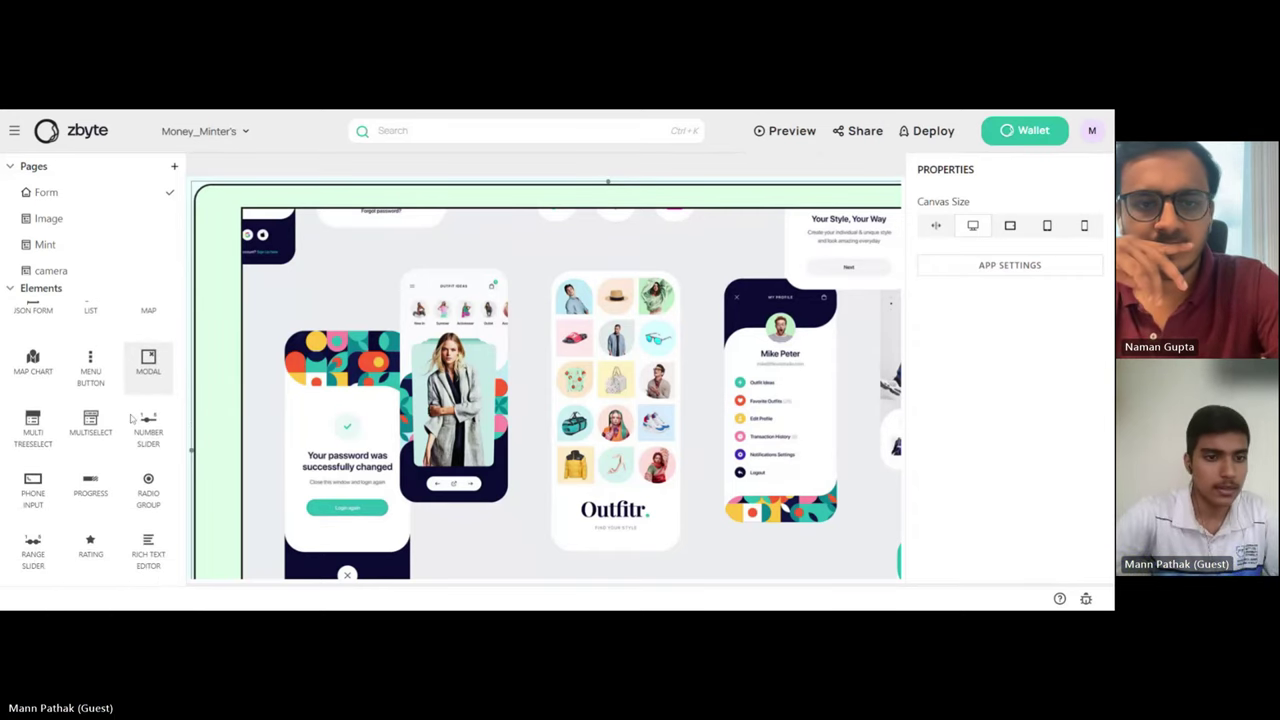
scroll(127, 464, down, 1)
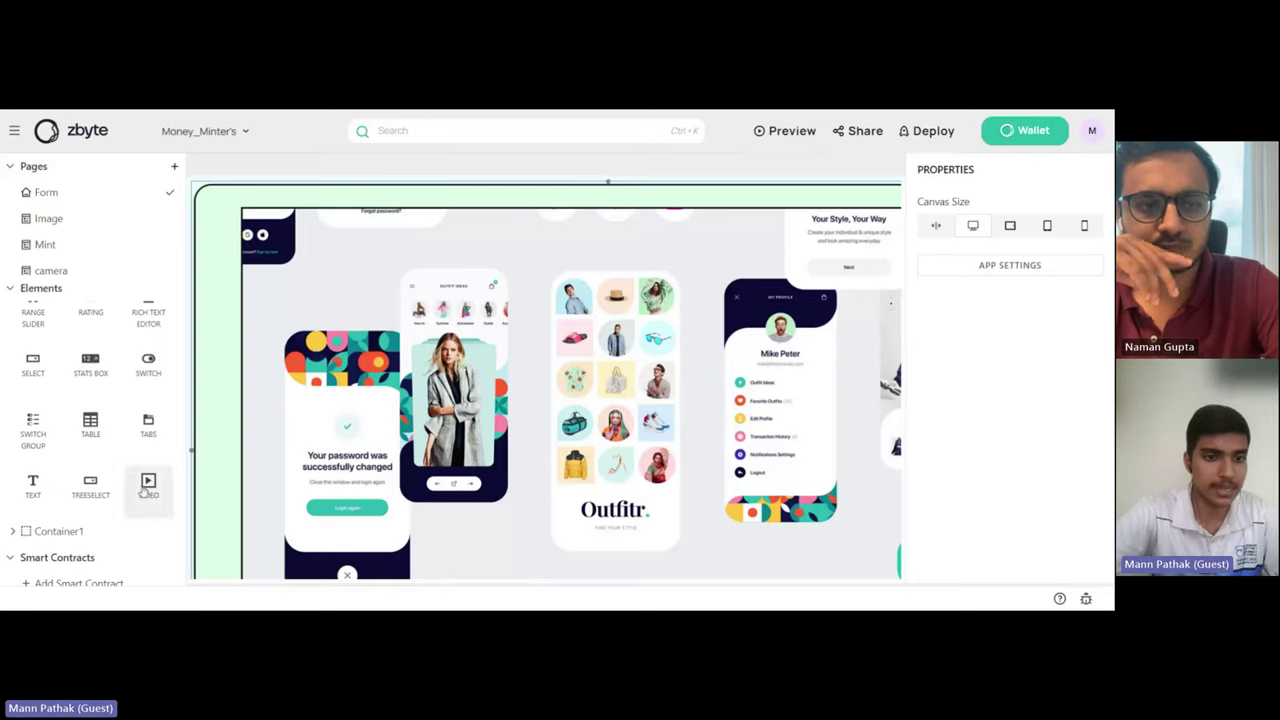
scroll(148, 493, down, 2)
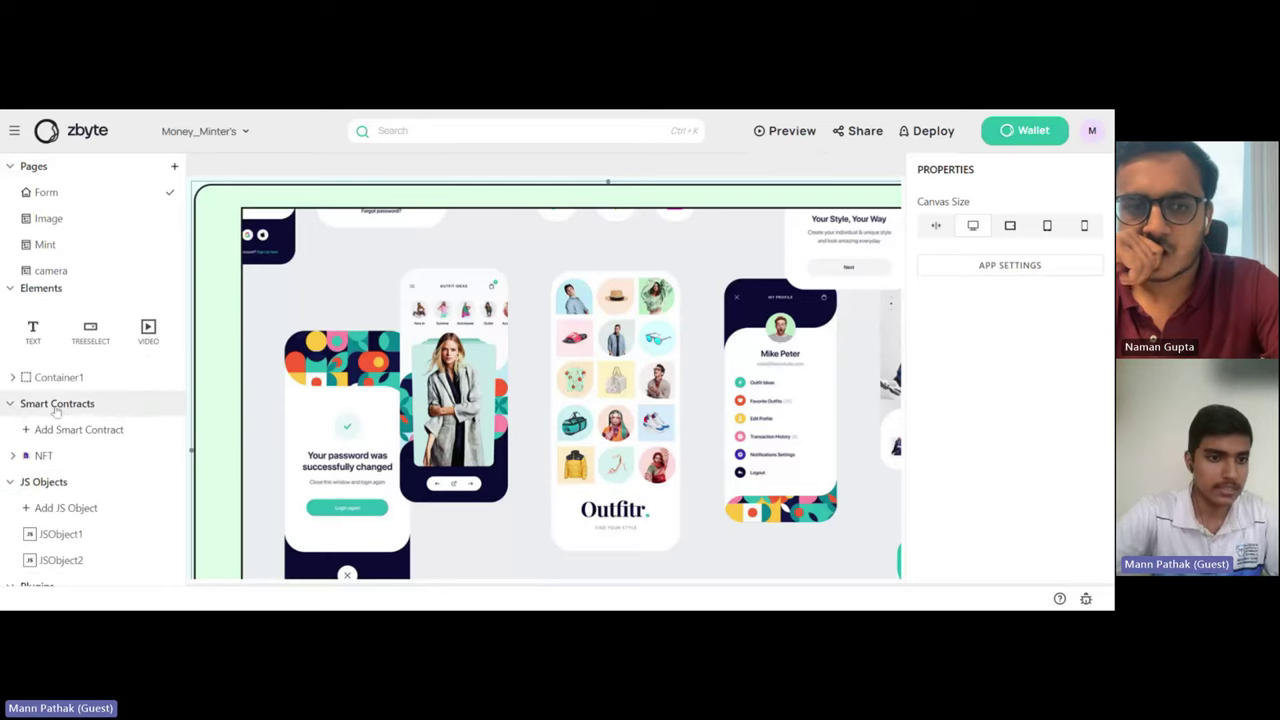
Expand the NFT smart contract and open its details
click(13, 456)
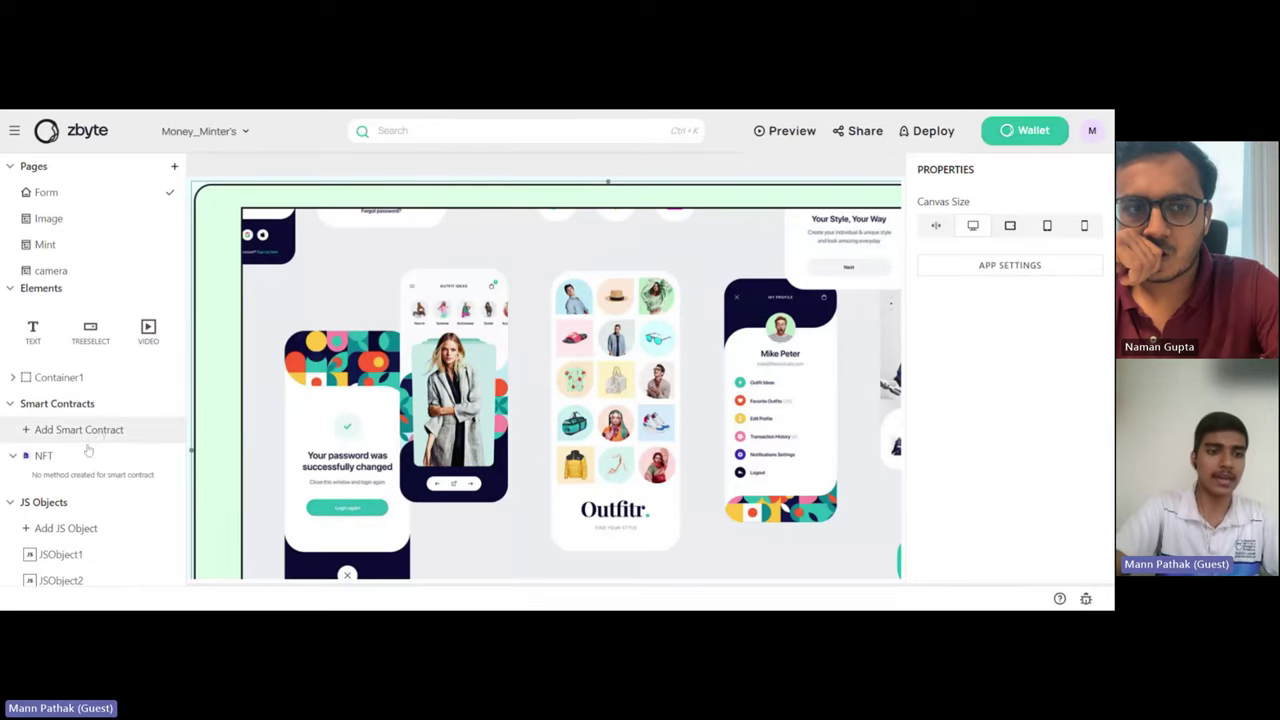
click(60, 461)
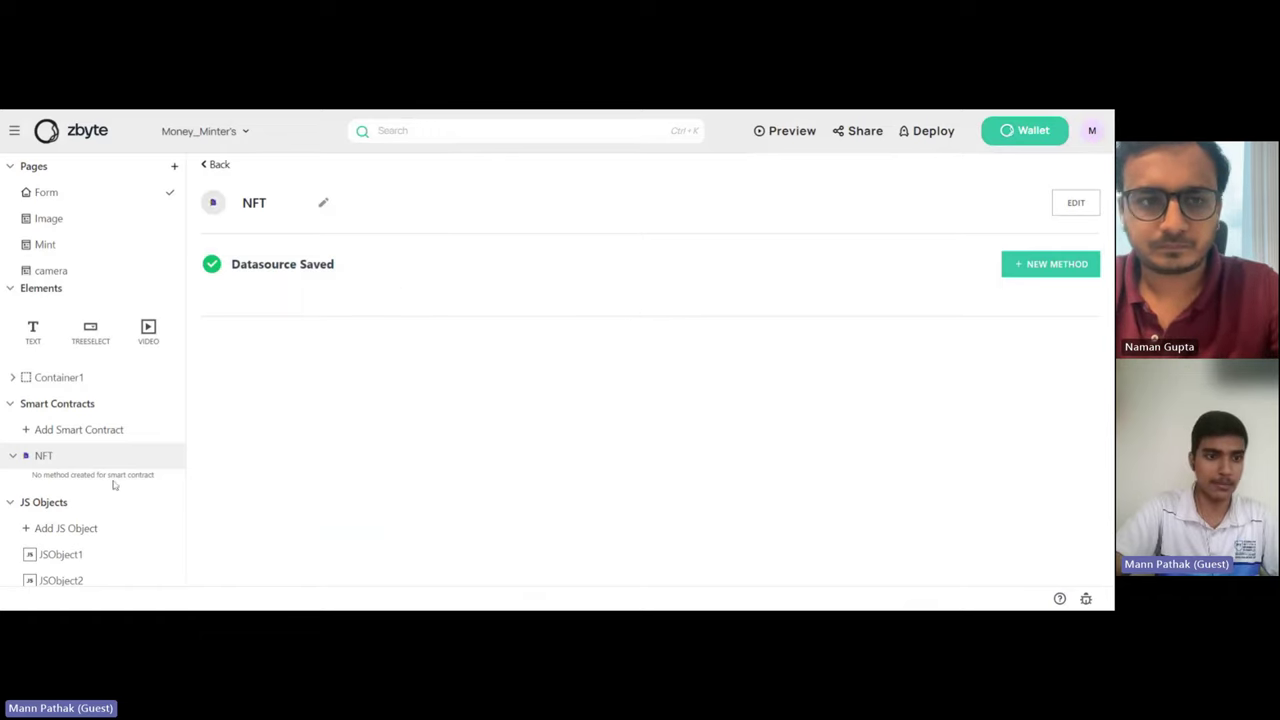
scroll(100, 470, down, 1)
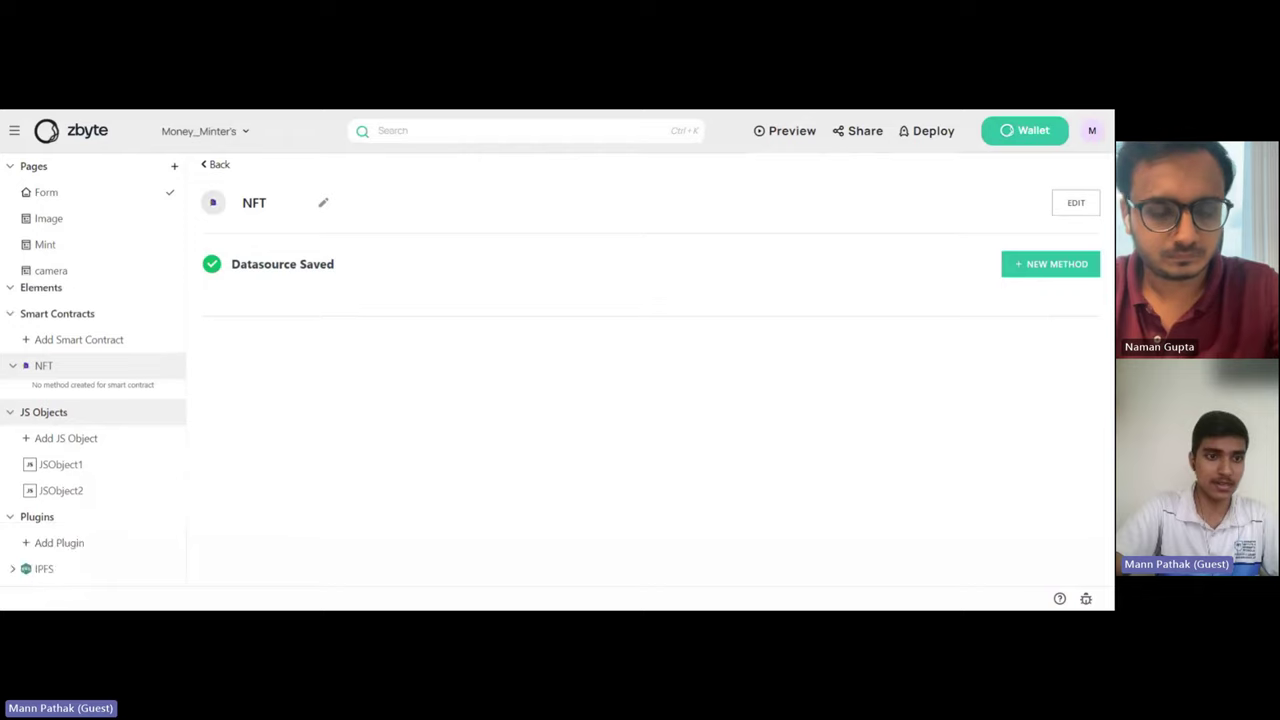
Review JSObject1, JSObject2 and the IPFS plugin datasource, then open the Image page
click(79, 472)
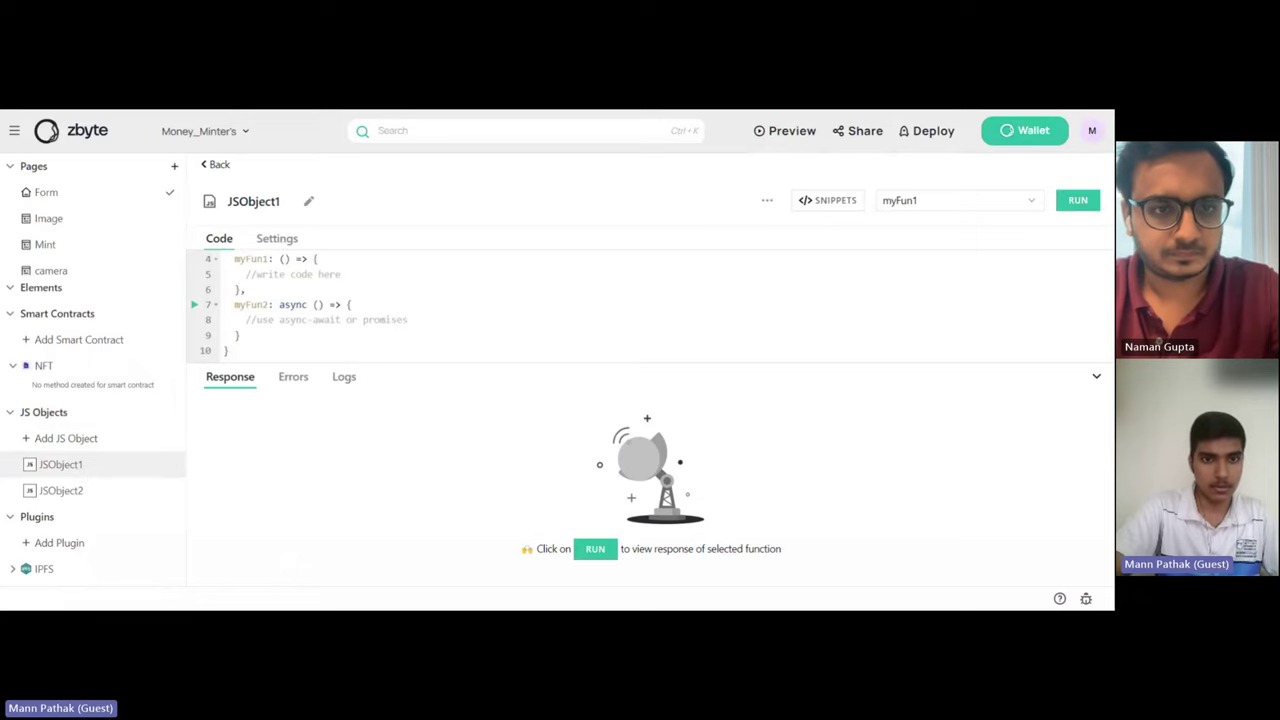
click(62, 500)
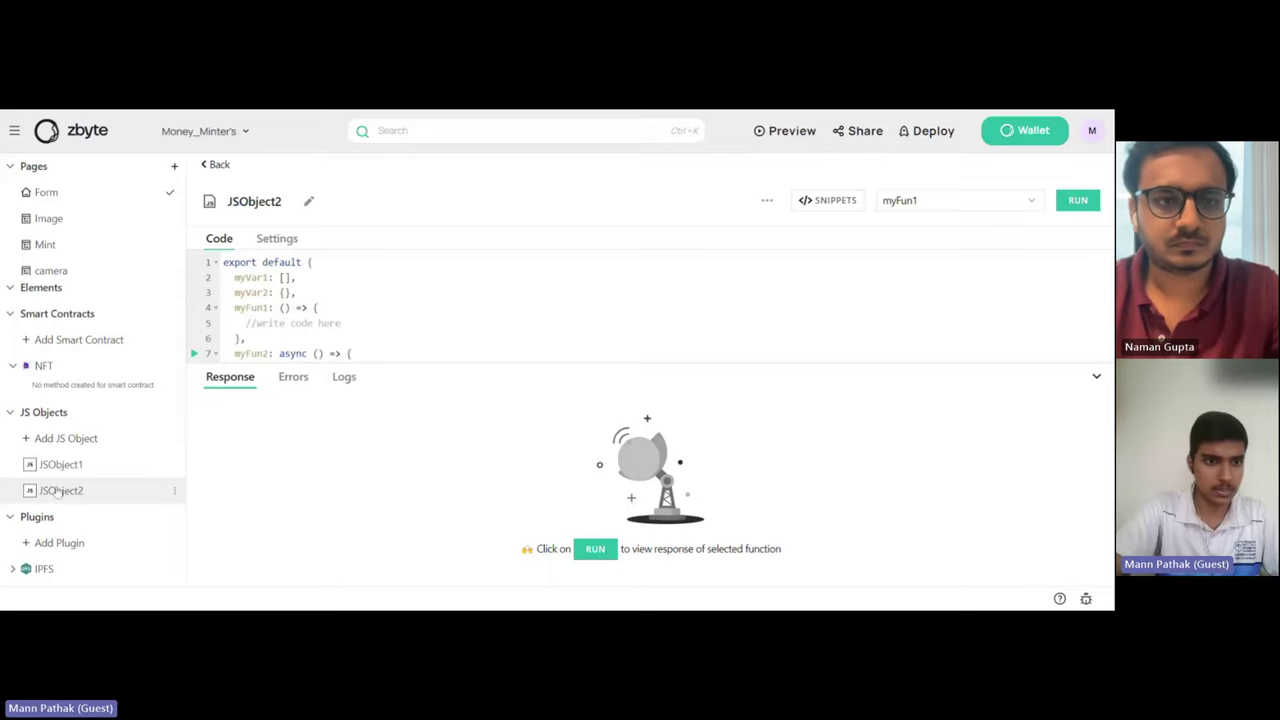
scroll(65, 482, down, 1)
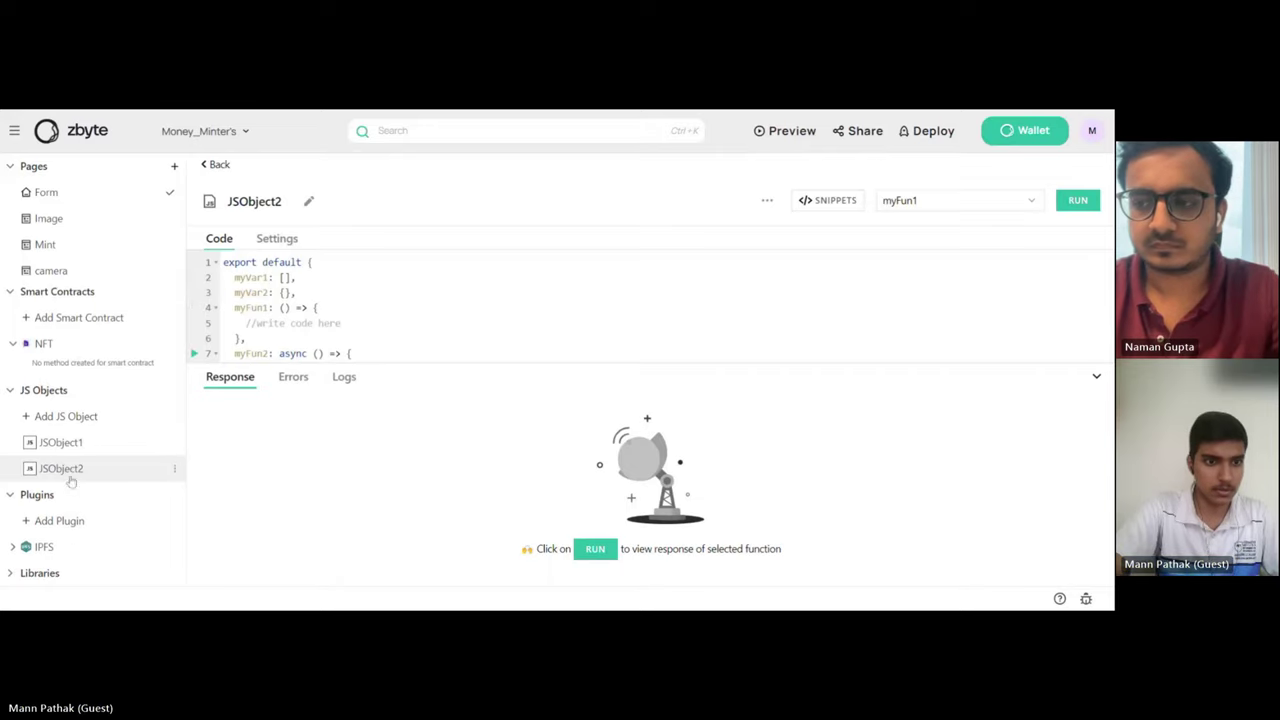
click(58, 552)
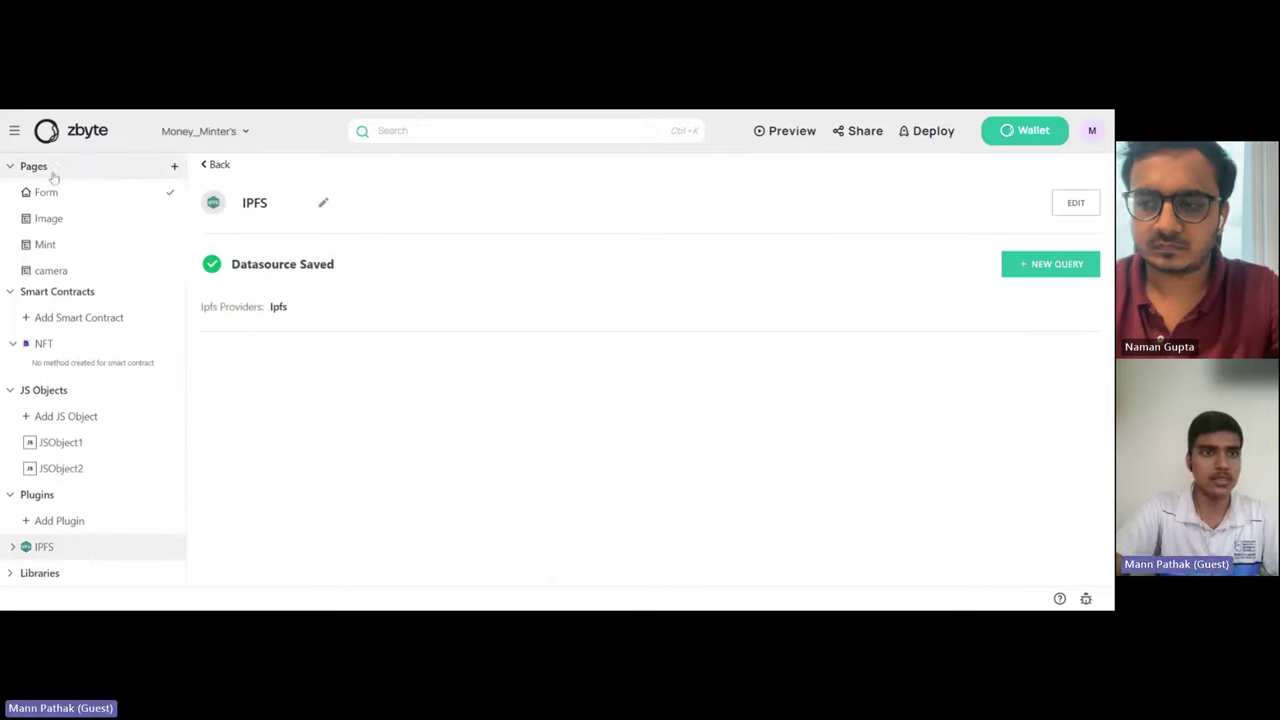
click(49, 218)
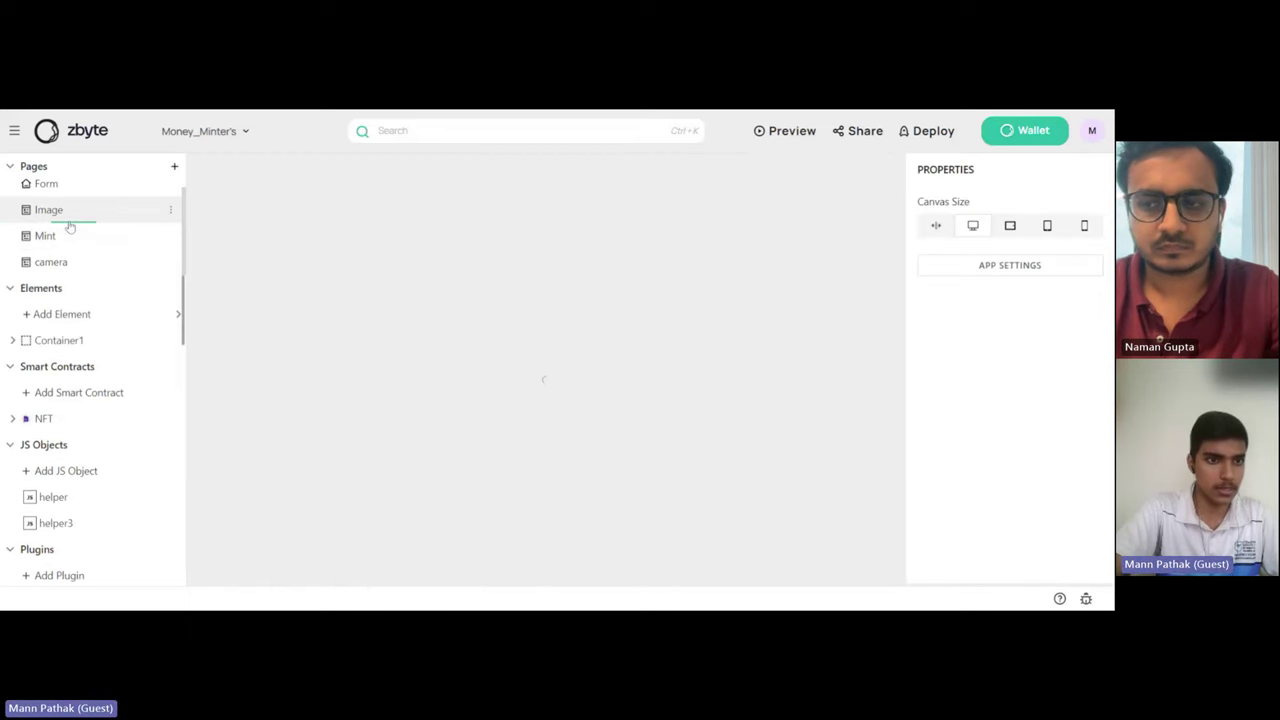
Review the helper and helper3 JS code and the IPFS datasource, then open the Mint page
click(80, 500)
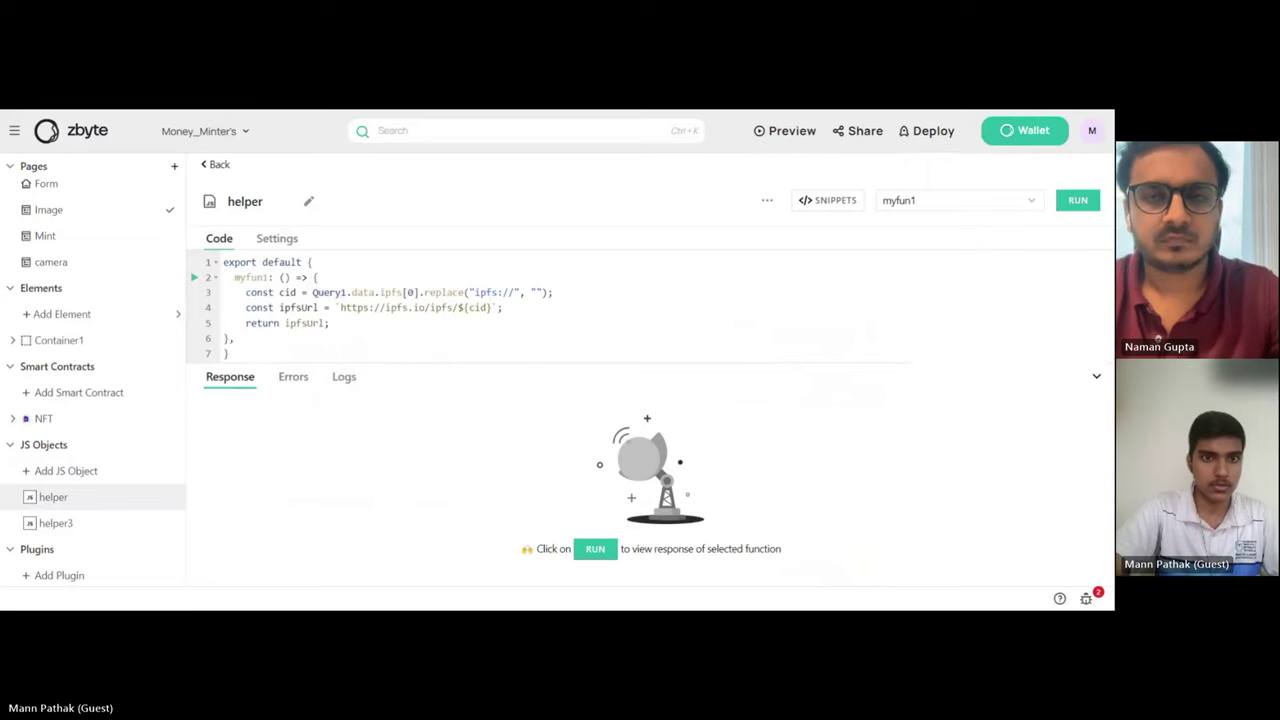
click(80, 524)
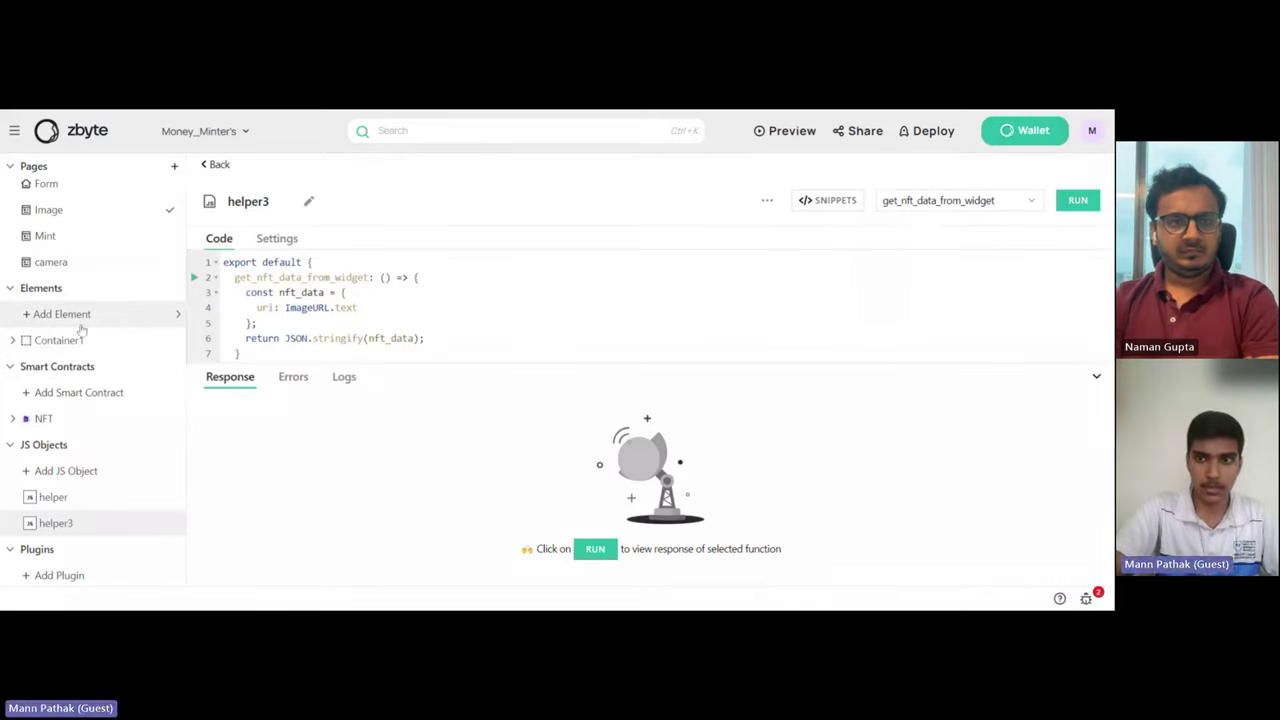
scroll(97, 429, down, 1)
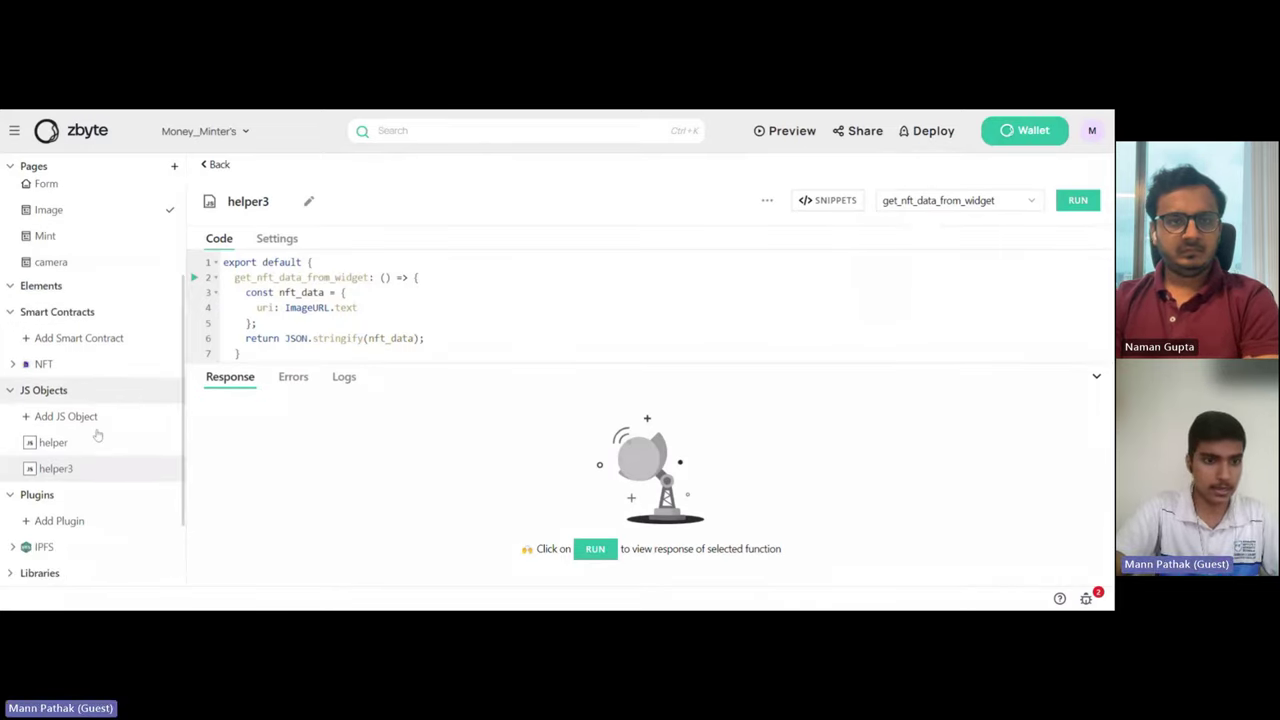
click(50, 553)
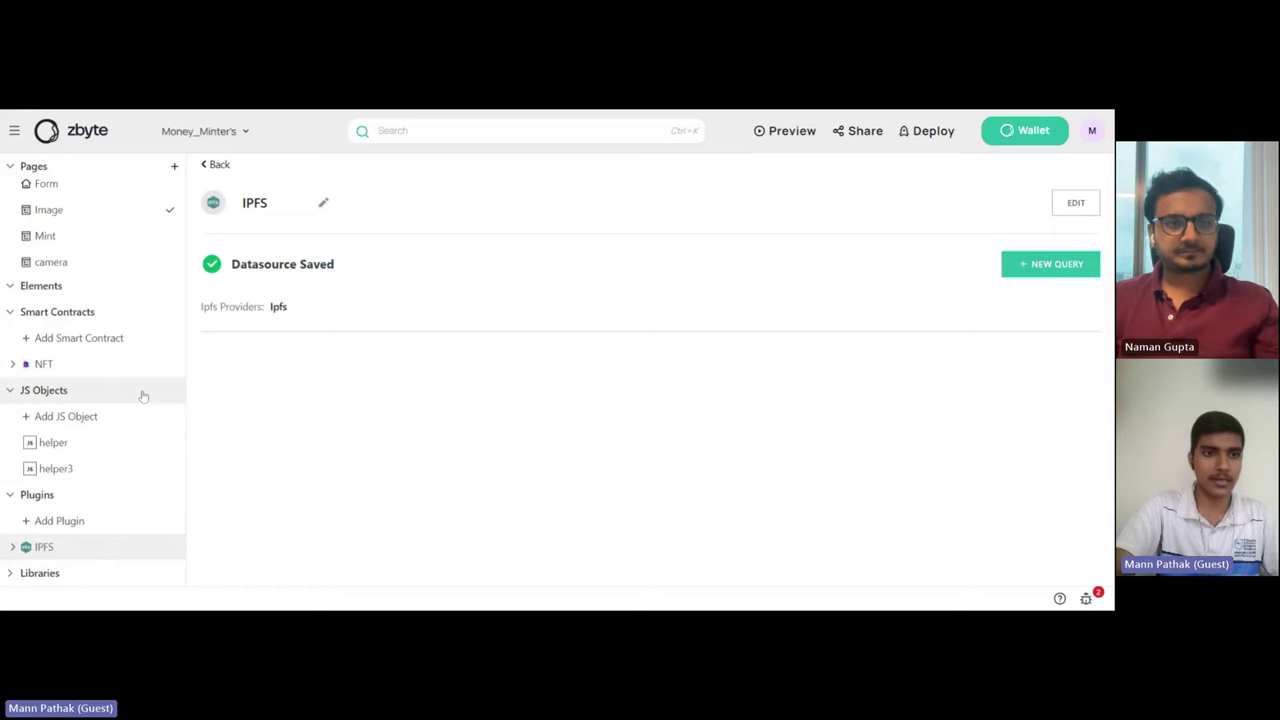
click(91, 237)
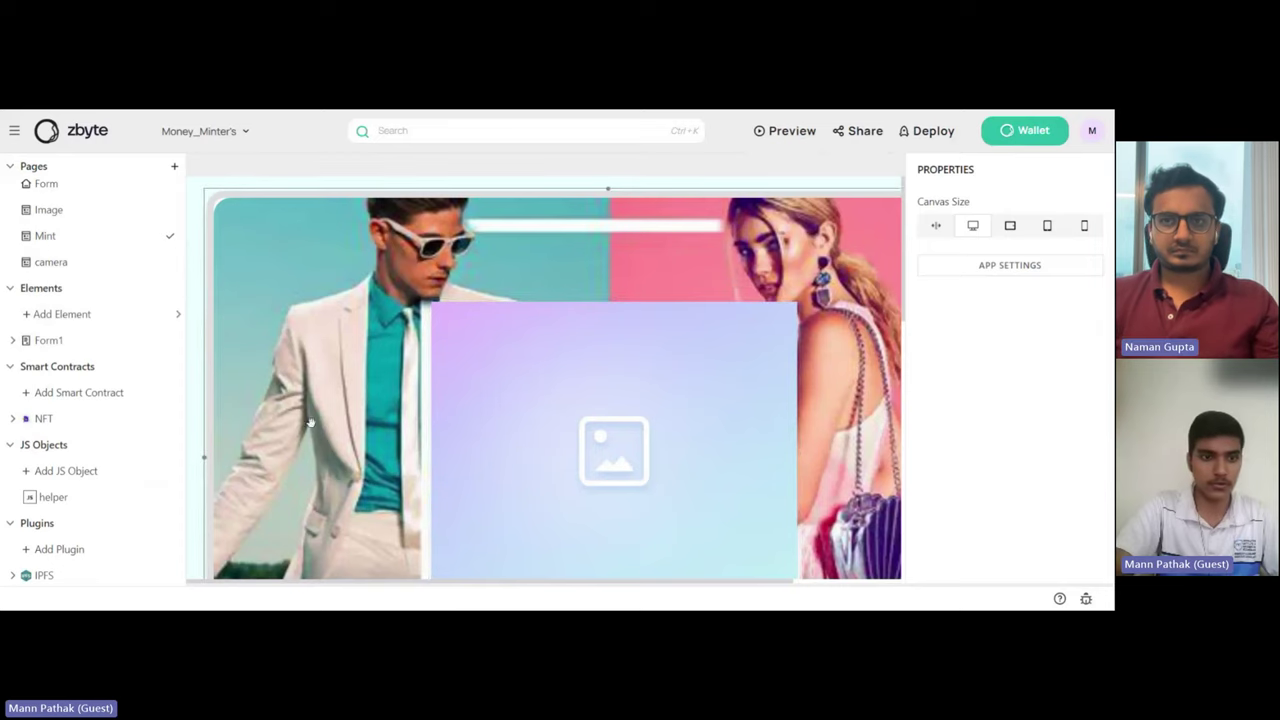
Review the helper object's fetch_token_uri code, then show the IPFS plugin datasource using the Ipfs provider
scroll(100, 452, down, 1)
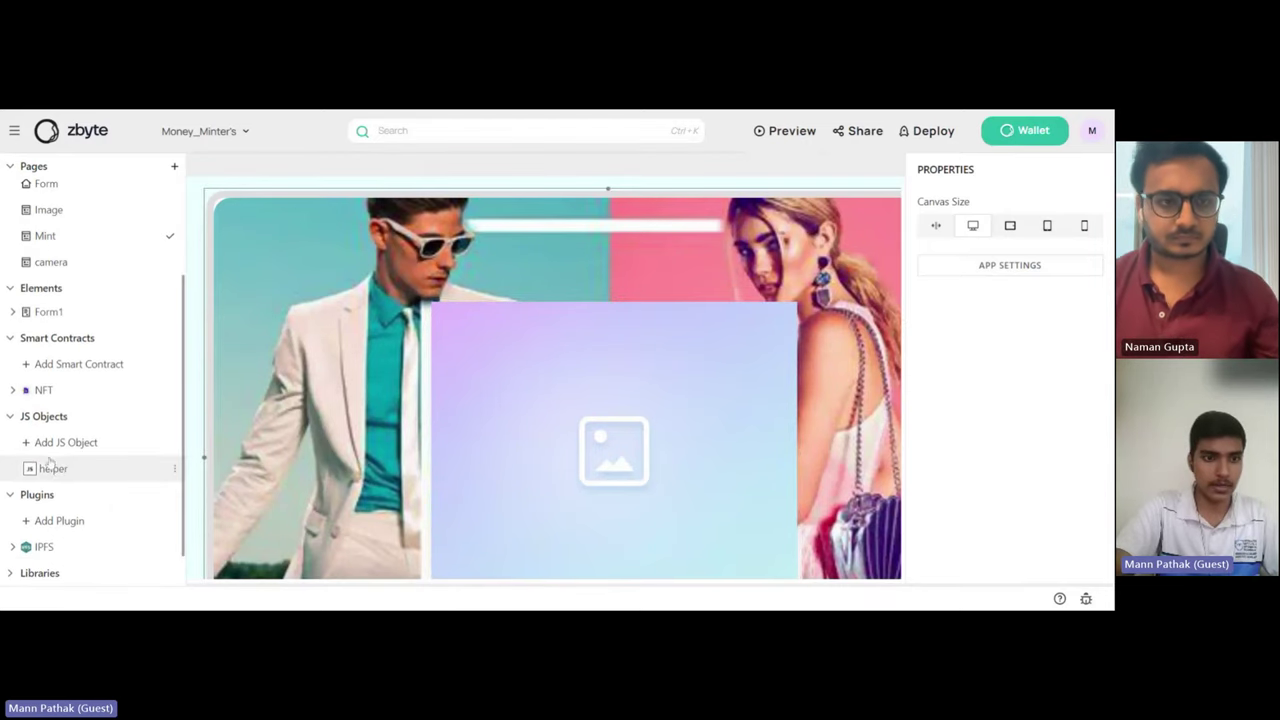
click(50, 469)
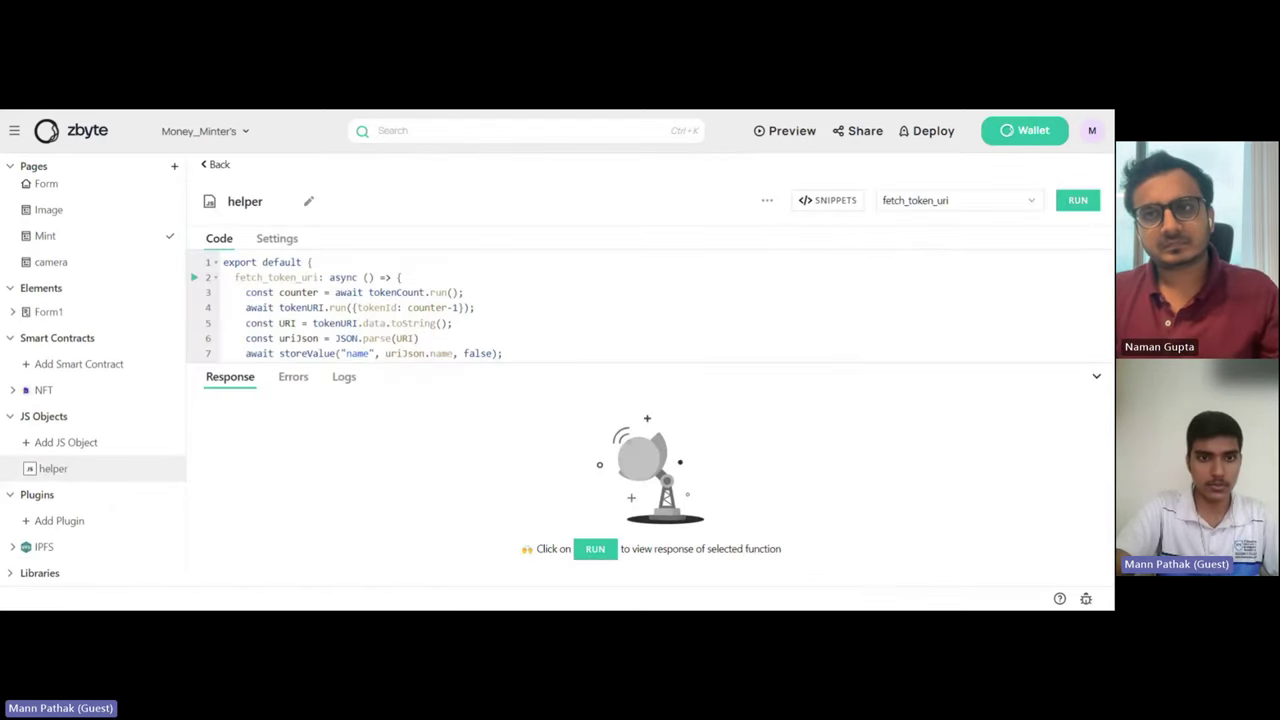
scroll(390, 305, down, 2)
scroll(390, 305, up, 1)
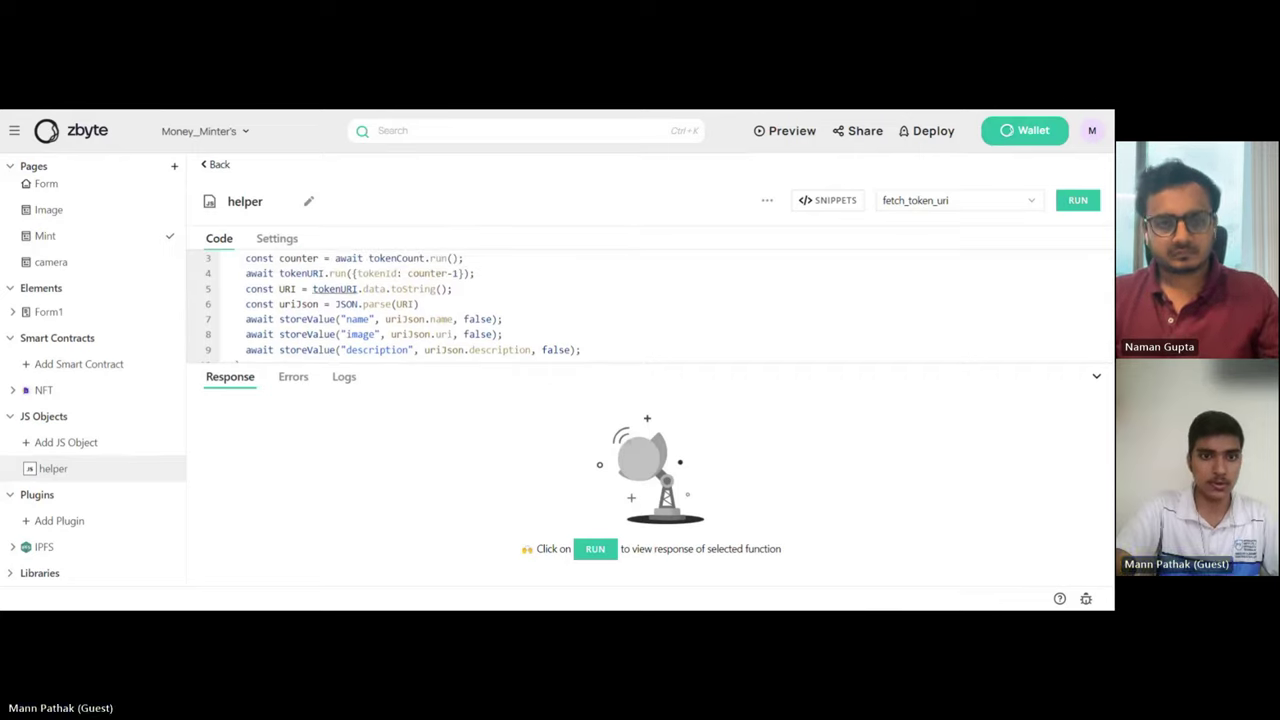
scroll(390, 305, down, 2)
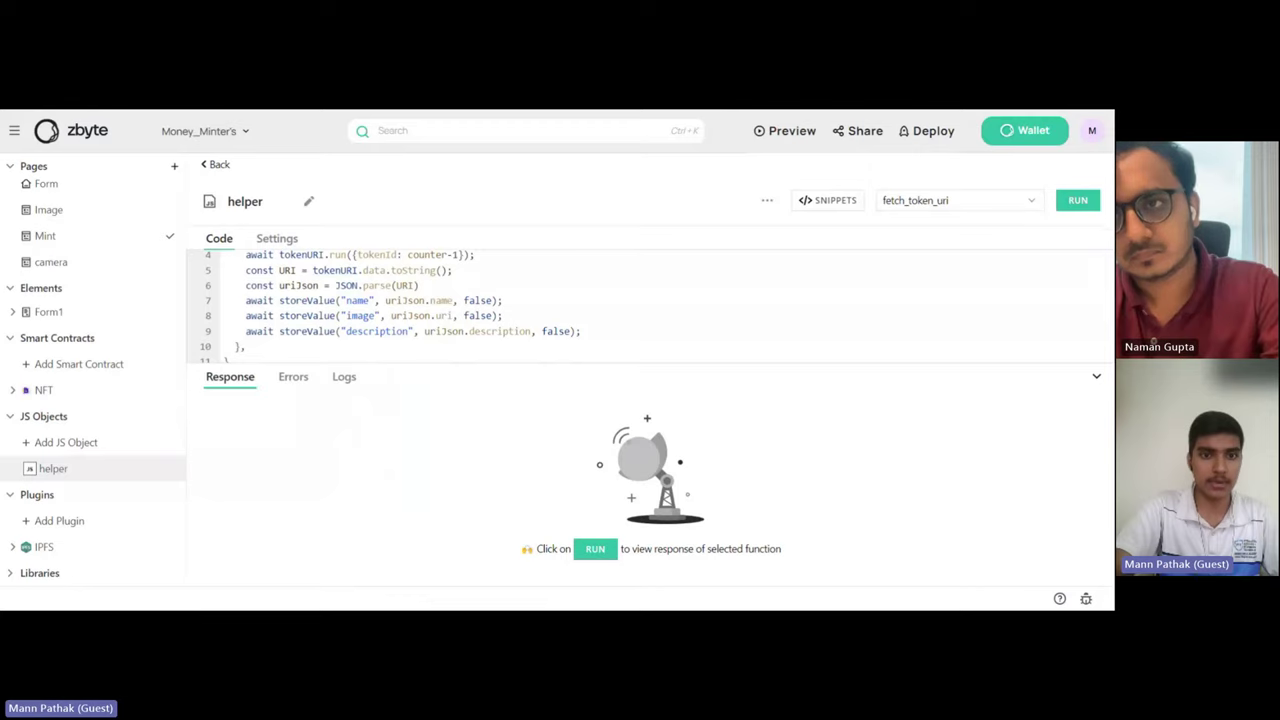
scroll(390, 305, up, 3)
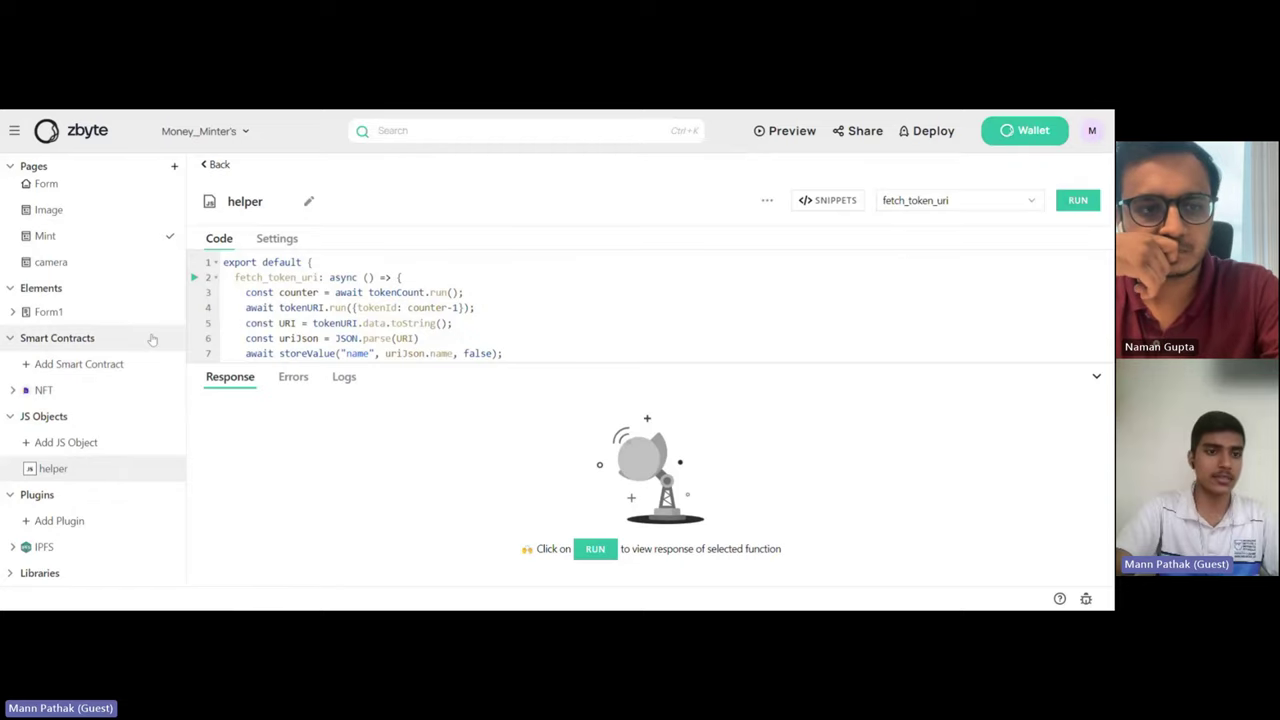
click(79, 550)
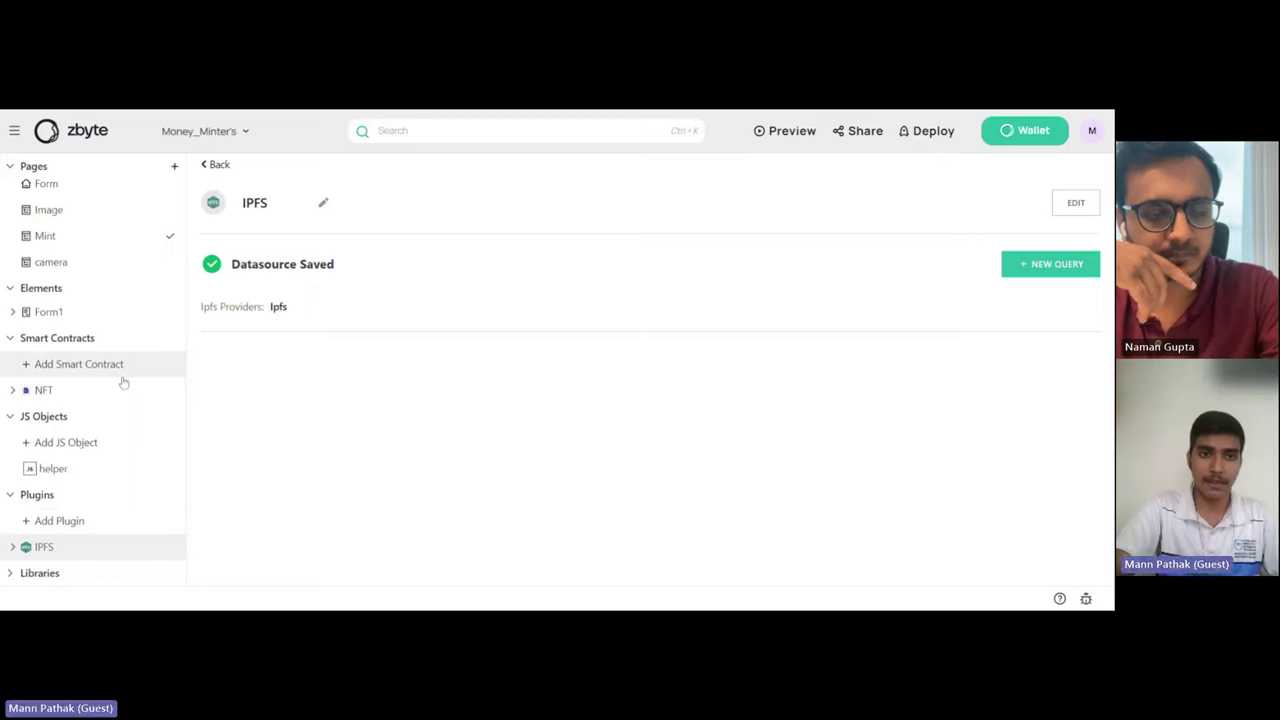
View the camera page's Camera1 webcam widget and Mint button, with the JS Objects section collapsed
click(139, 257)
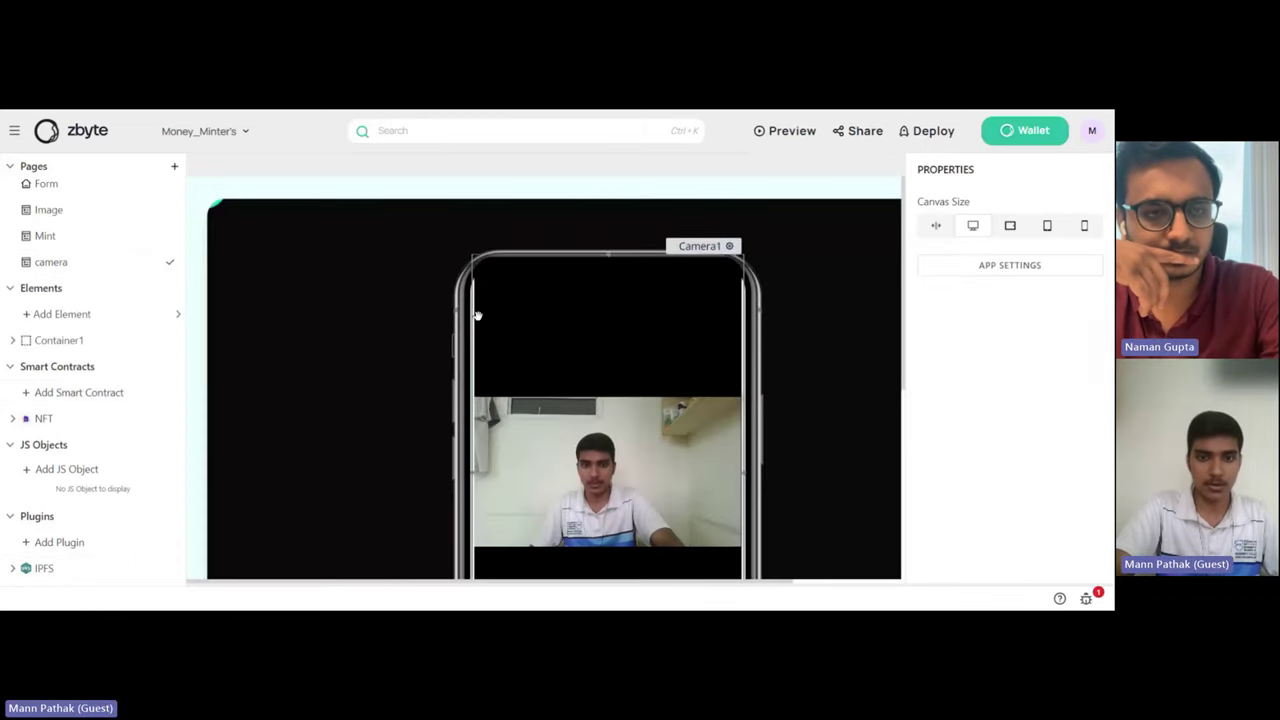
scroll(871, 295, down, 5)
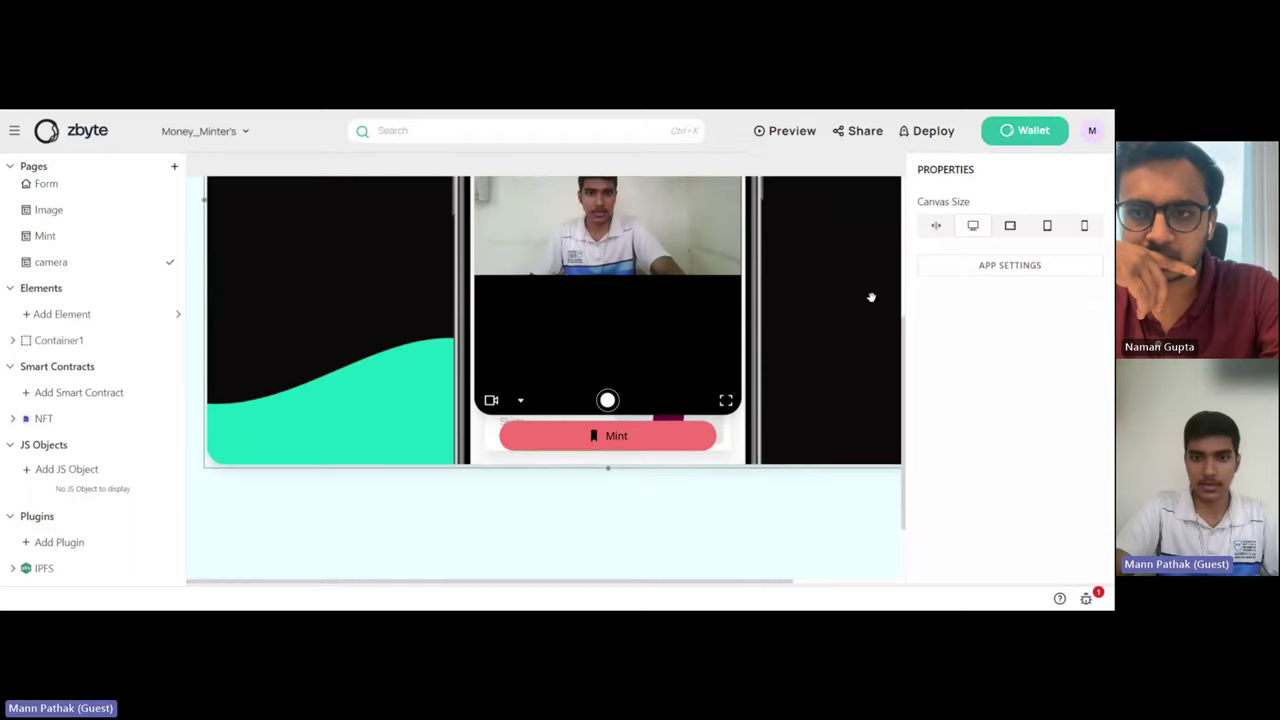
scroll(552, 300, up, 1)
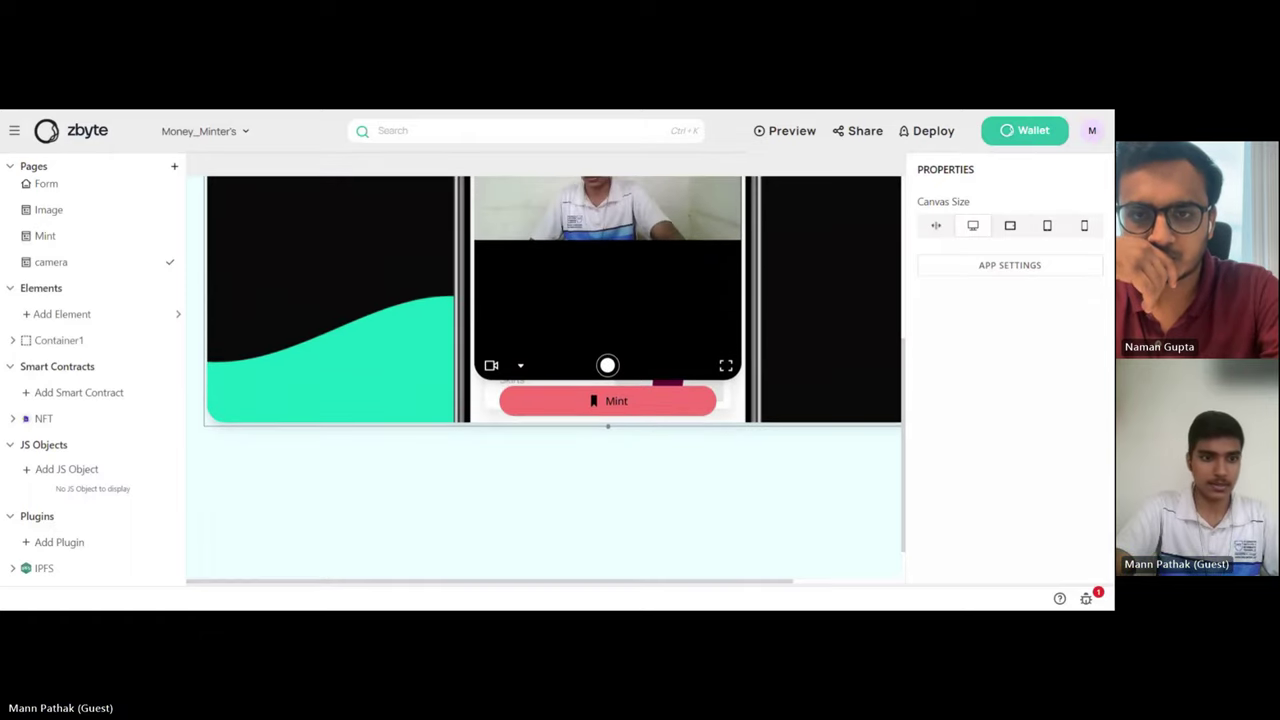
click(40, 445)
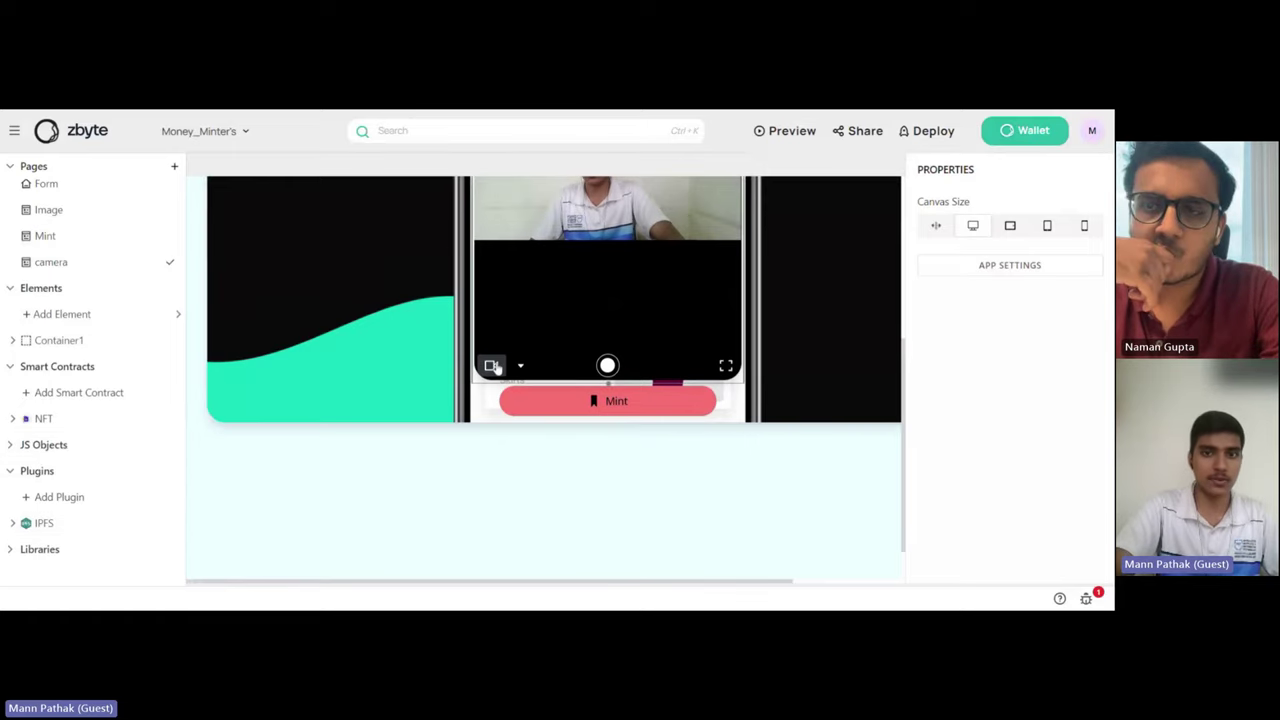
scroll(494, 366, up, 5)
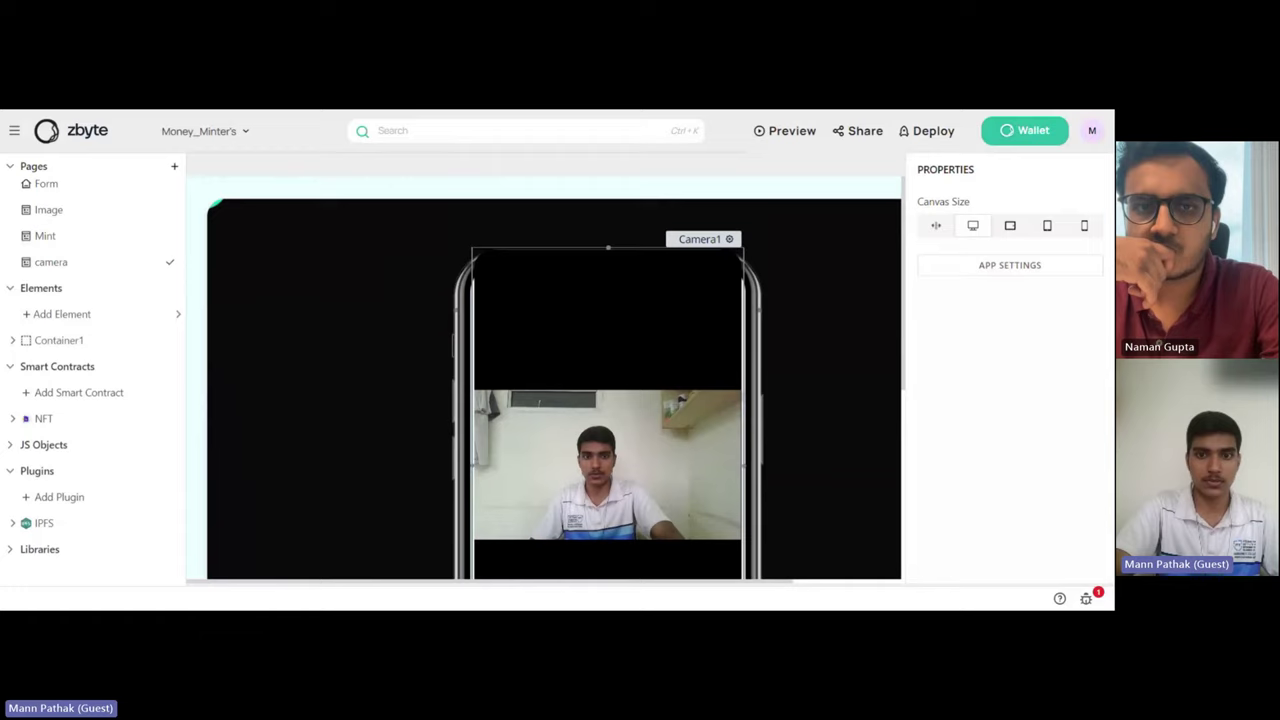
scroll(729, 341, down, 3)
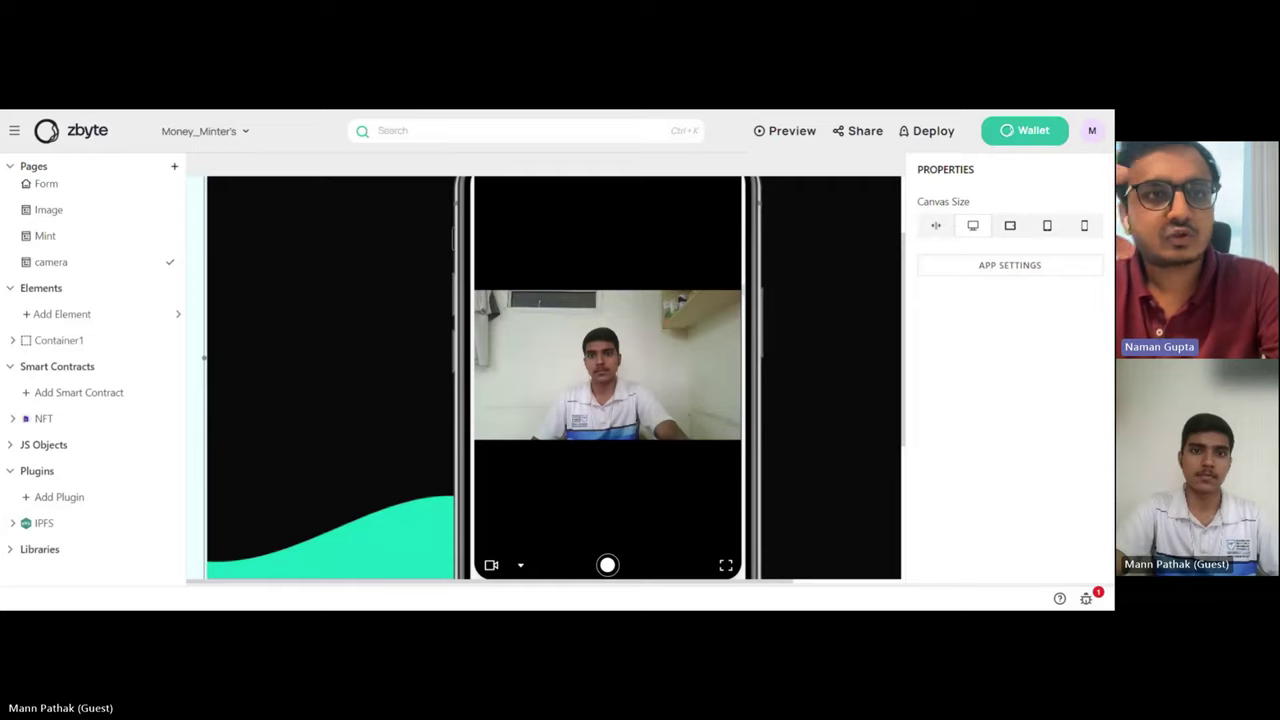
scroll(554, 378, up, 2)
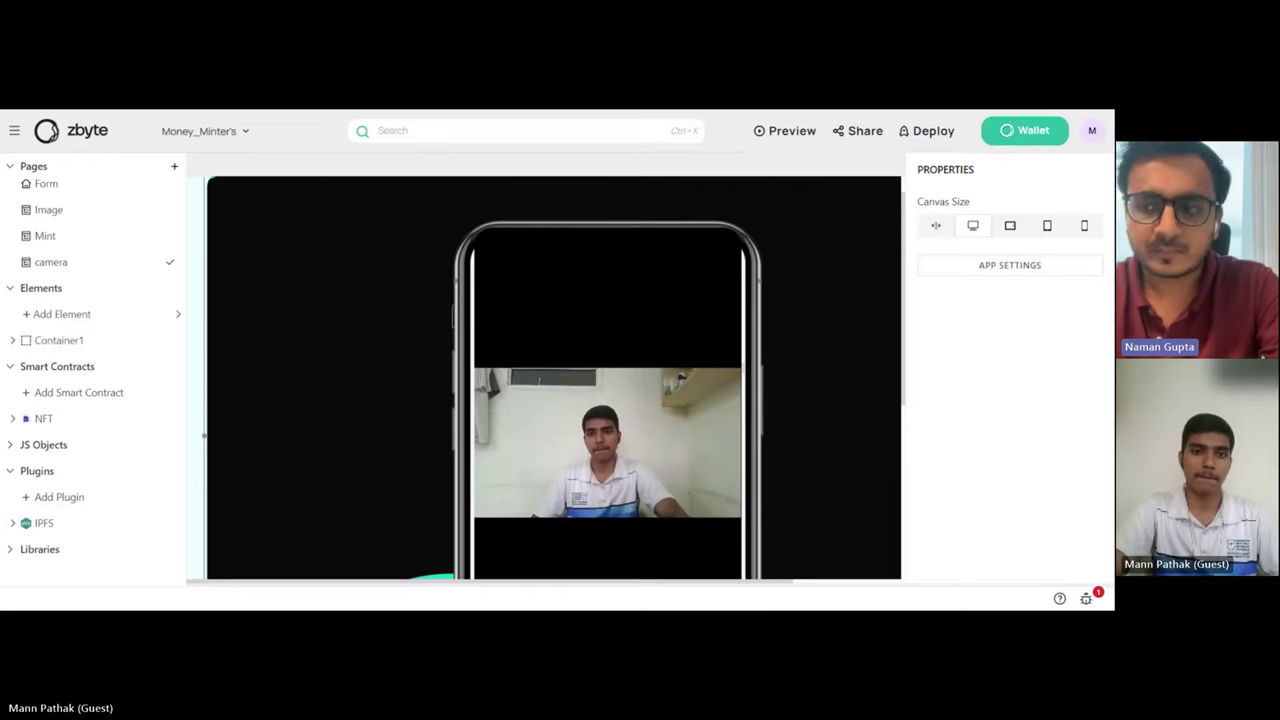
scroll(554, 378, up, 1)
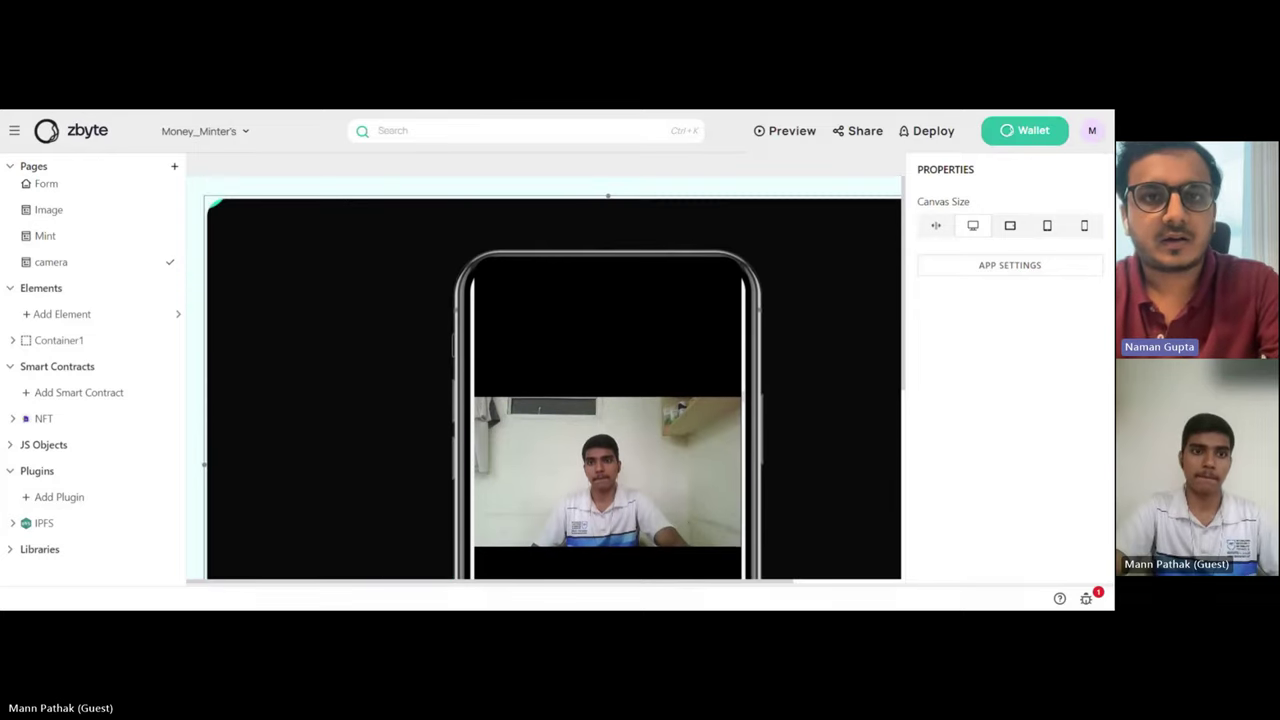